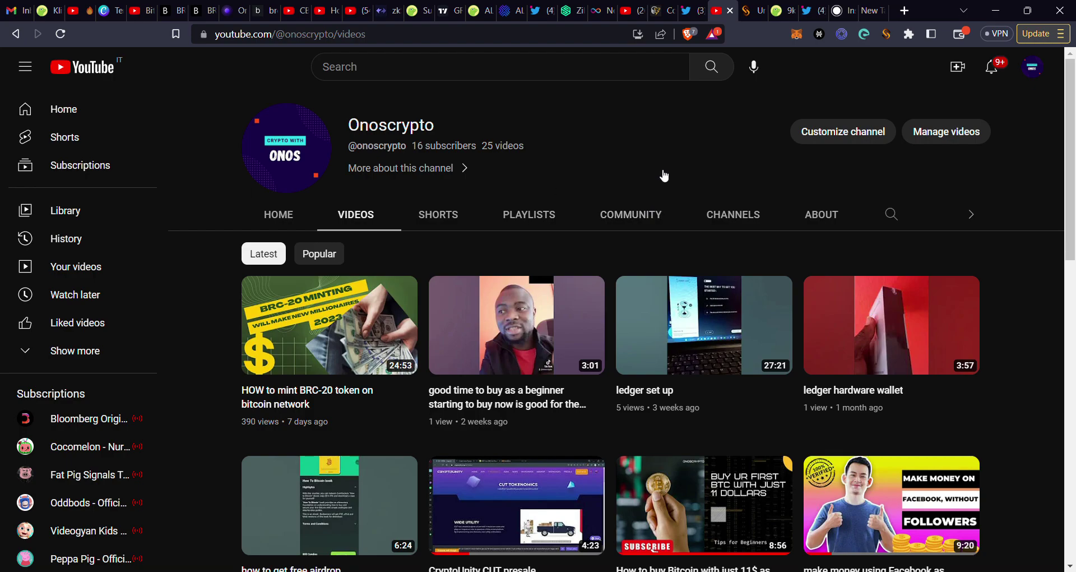
- Switch to the UniSat website and connect the wallet to it
left_click(757, 18)
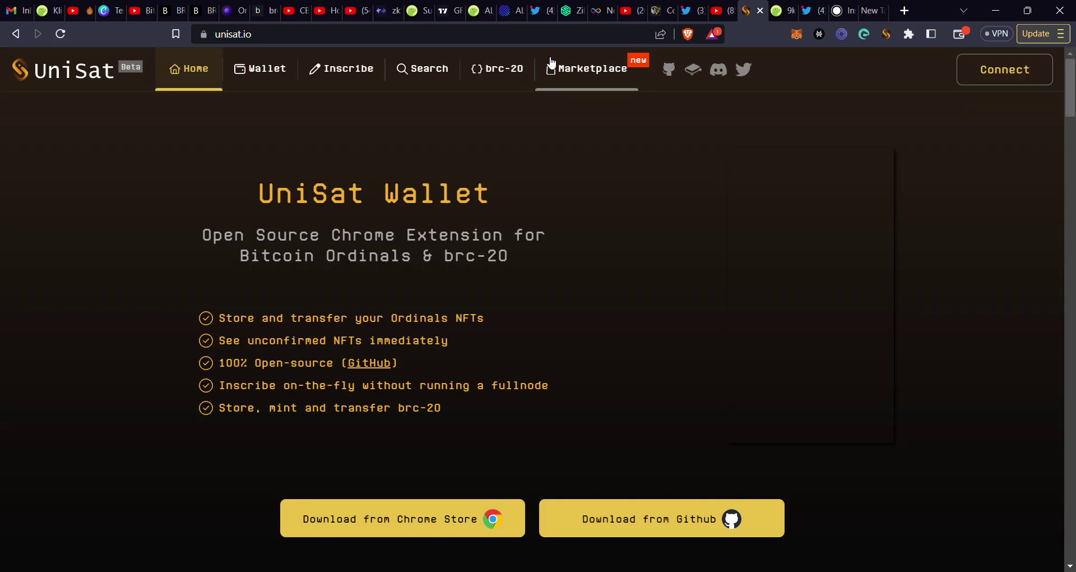
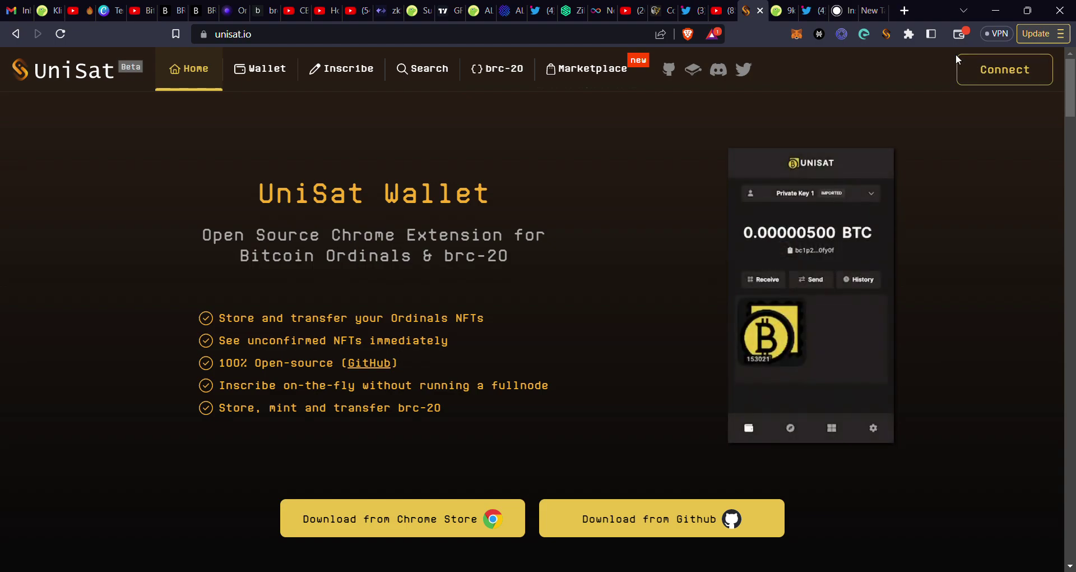
left_click(979, 62)
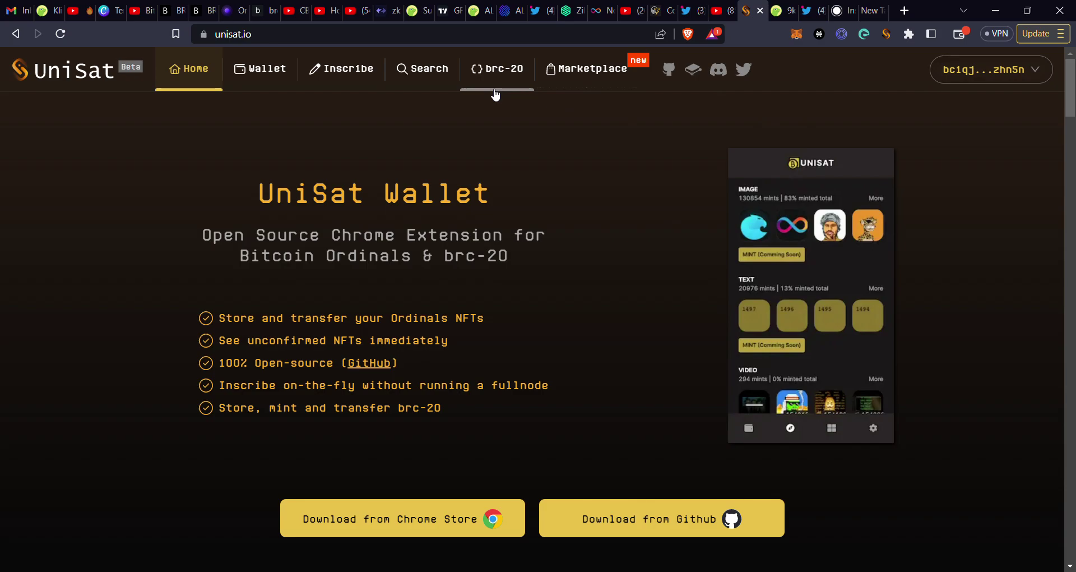
- Open UniSat's brc-20 page and look through the full list of tokens
left_click(505, 87)
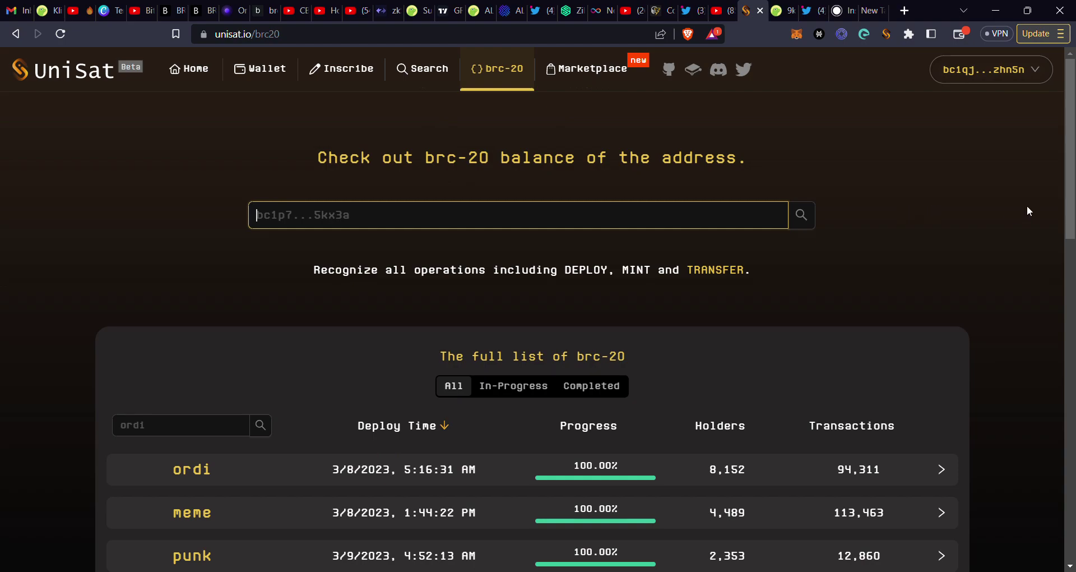
scroll(1072, 189, "down", 2)
left_click_drag(1072, 188, 1072, 234)
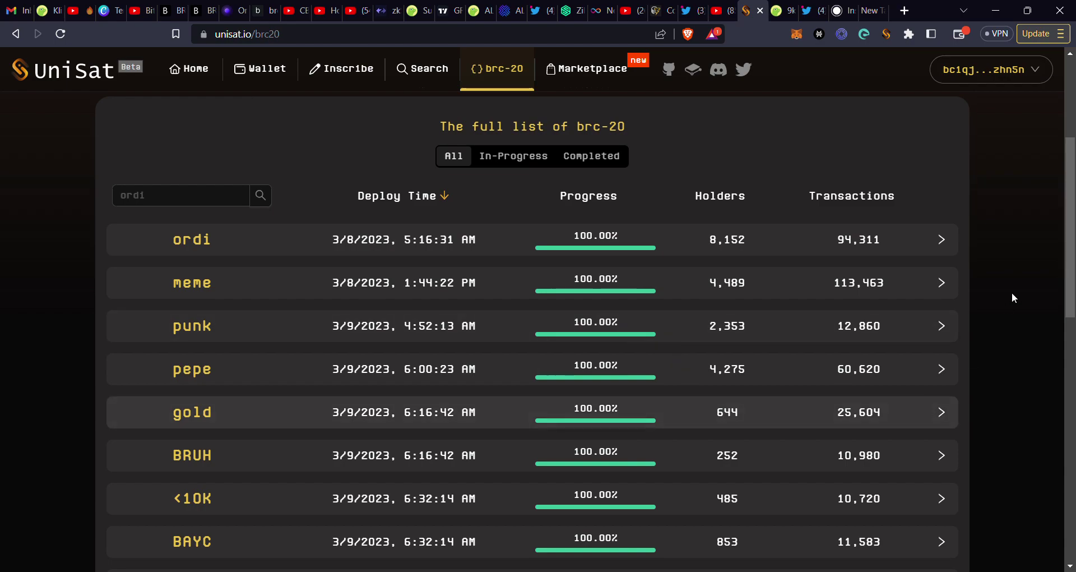
left_click_drag(1071, 215, 1060, 175)
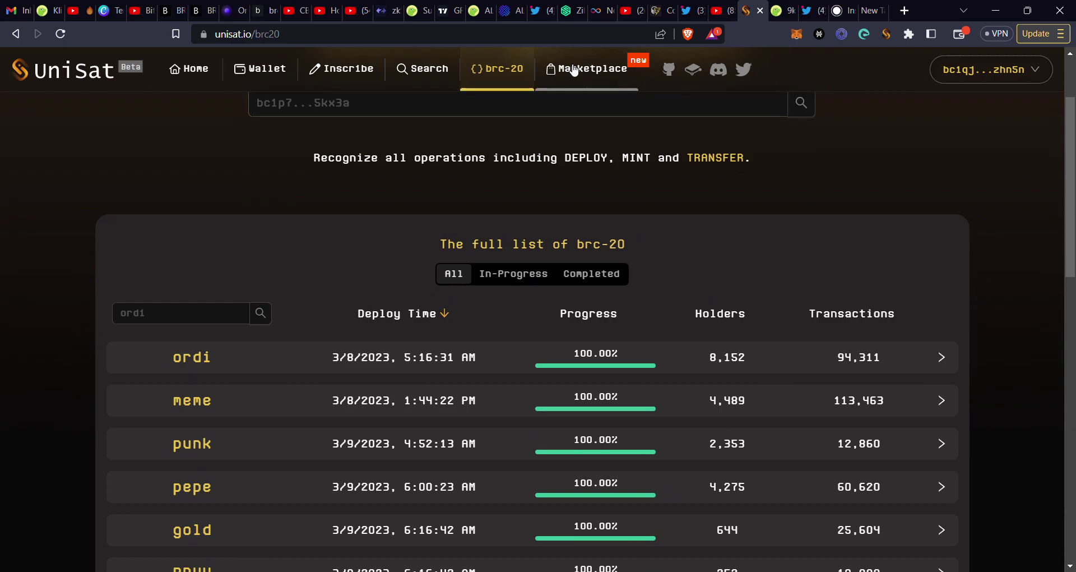
- Open the UniSat Marketplace, check the connected account's UniSat Points, and enter the marketplace in view-only mode
left_click(574, 70)
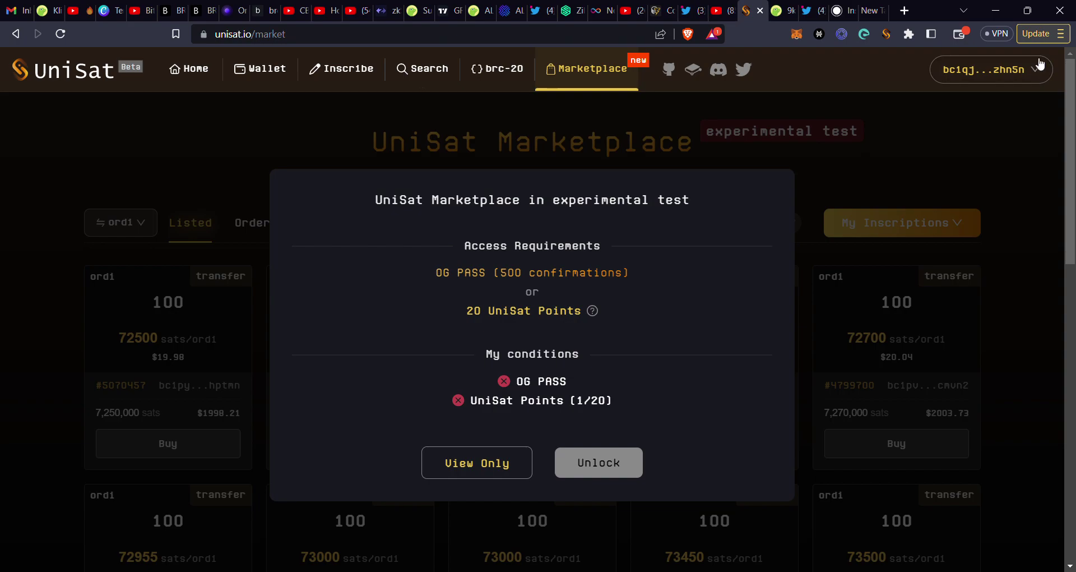
left_click(981, 62)
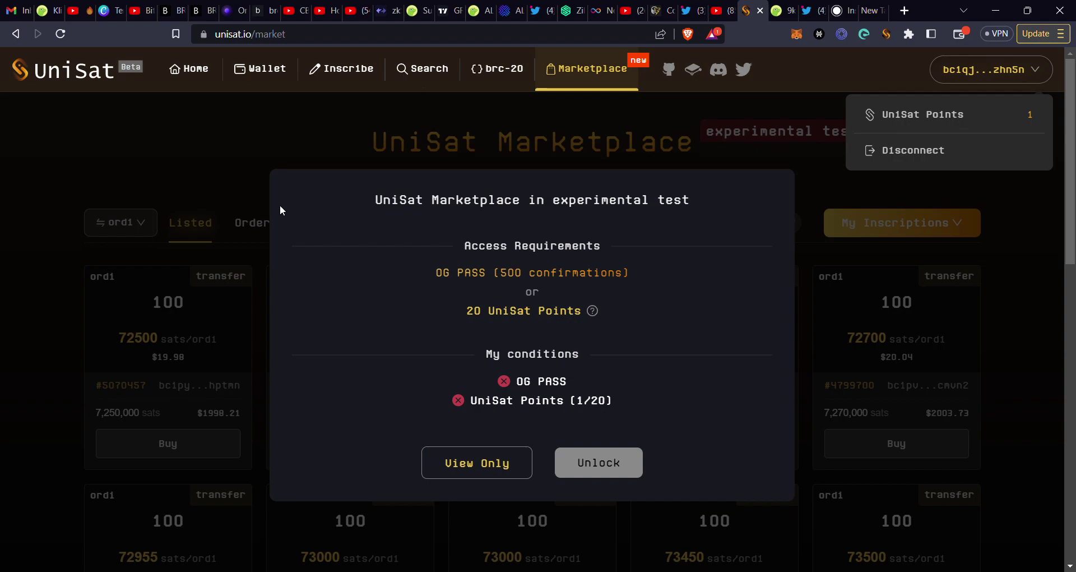
left_click(251, 126)
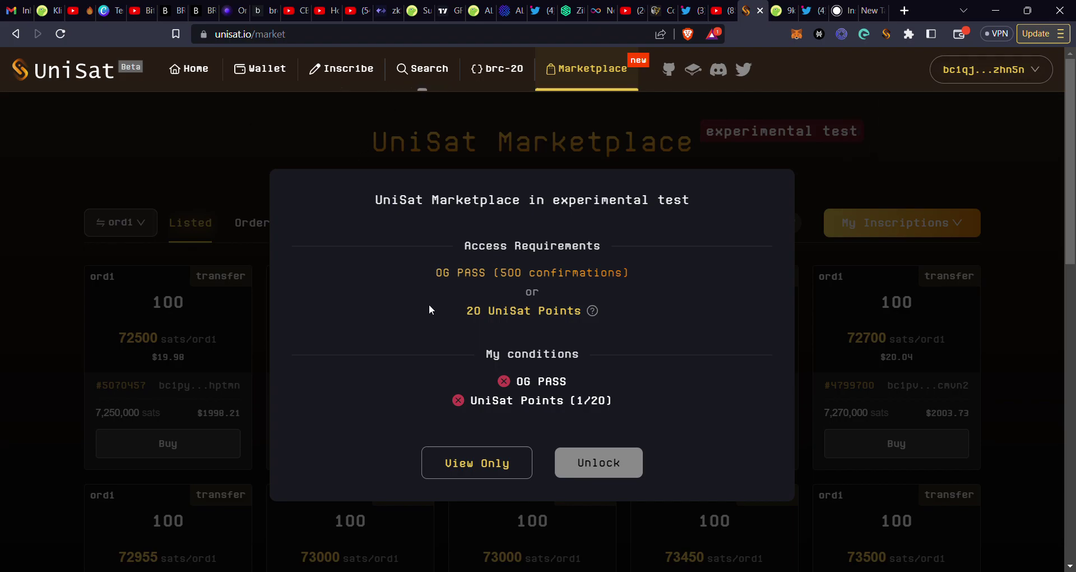
left_click(485, 465)
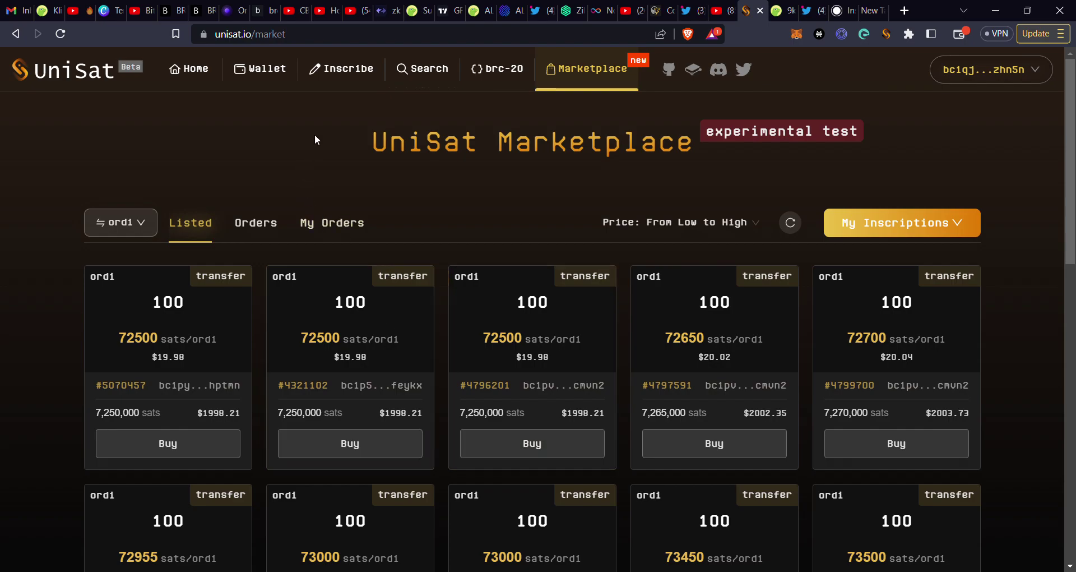
- Start a brc-20 mint inscription and enter ordi as the tick
left_click(356, 74)
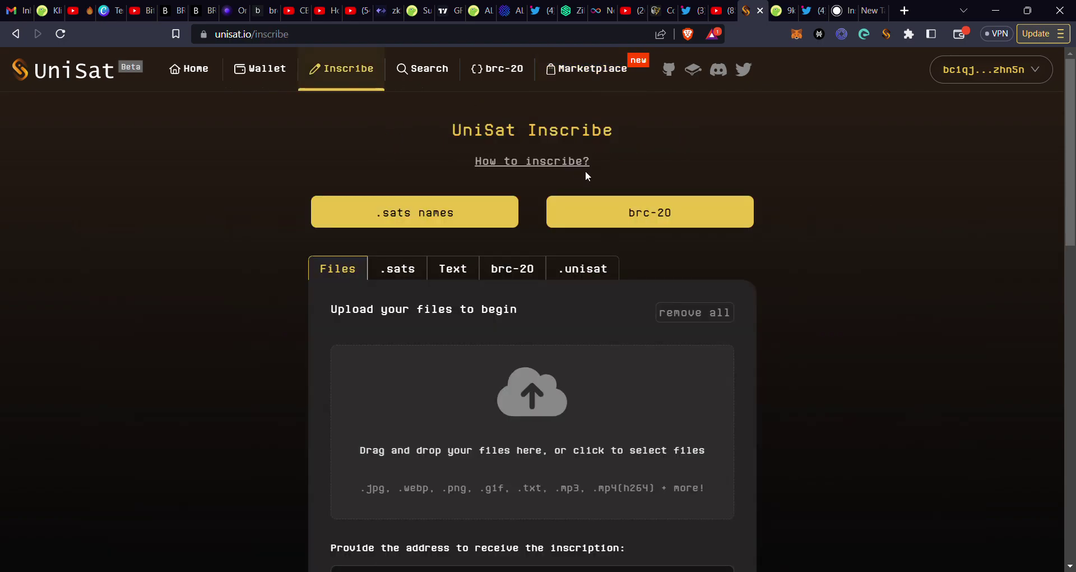
left_click(619, 219)
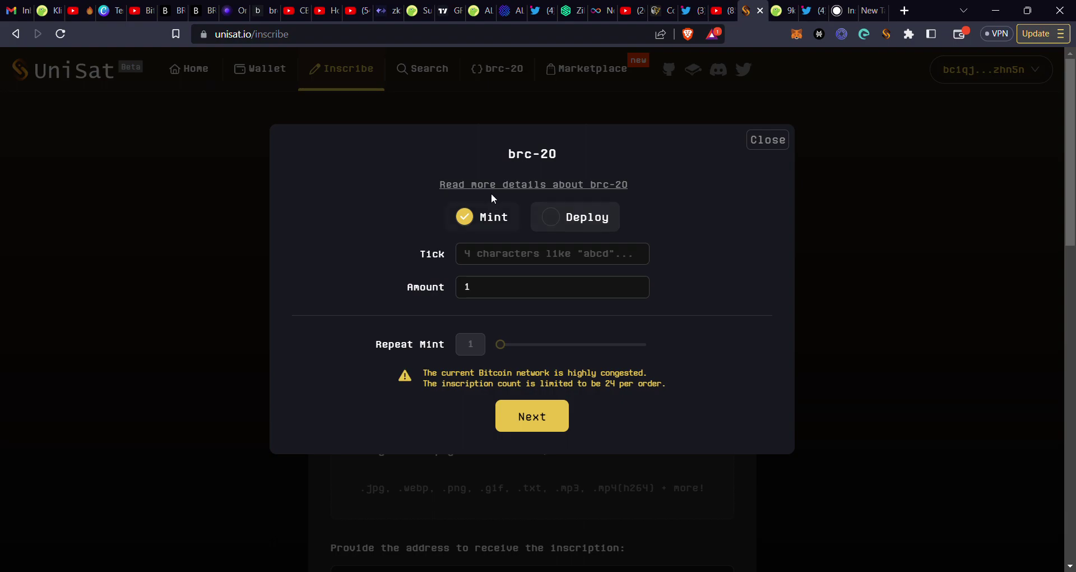
left_click(525, 253)
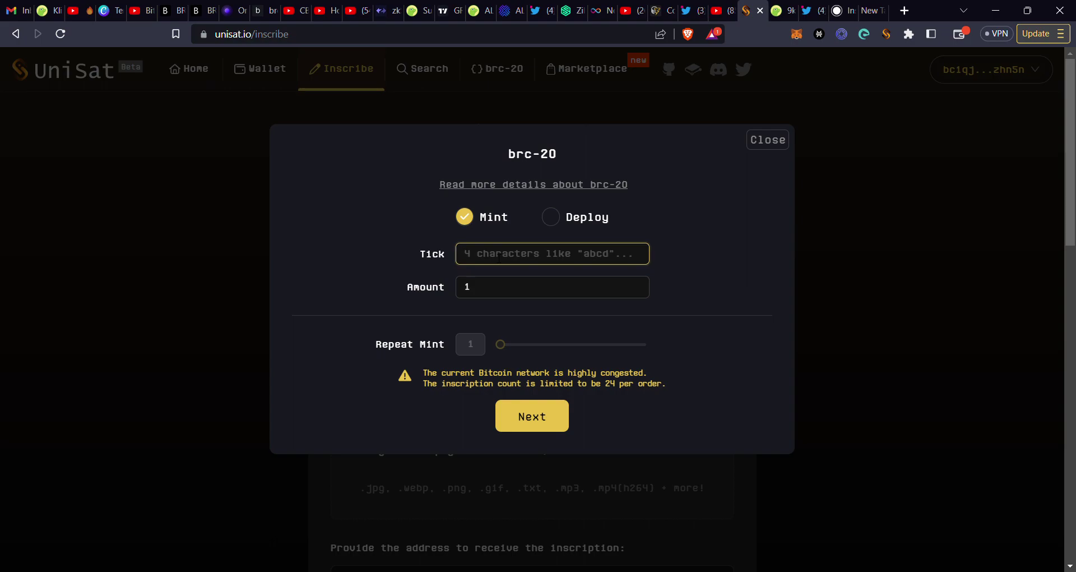
type("ordi")
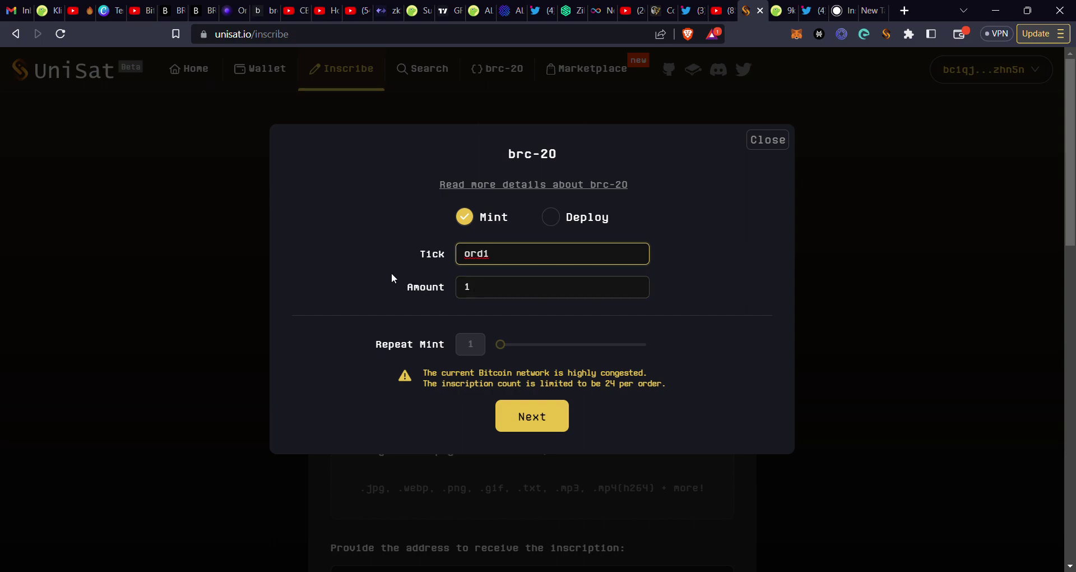
- Look through the token list on brc-20.io for another token and change the UniSat mint's tick to ivdi
left_click(171, 12)
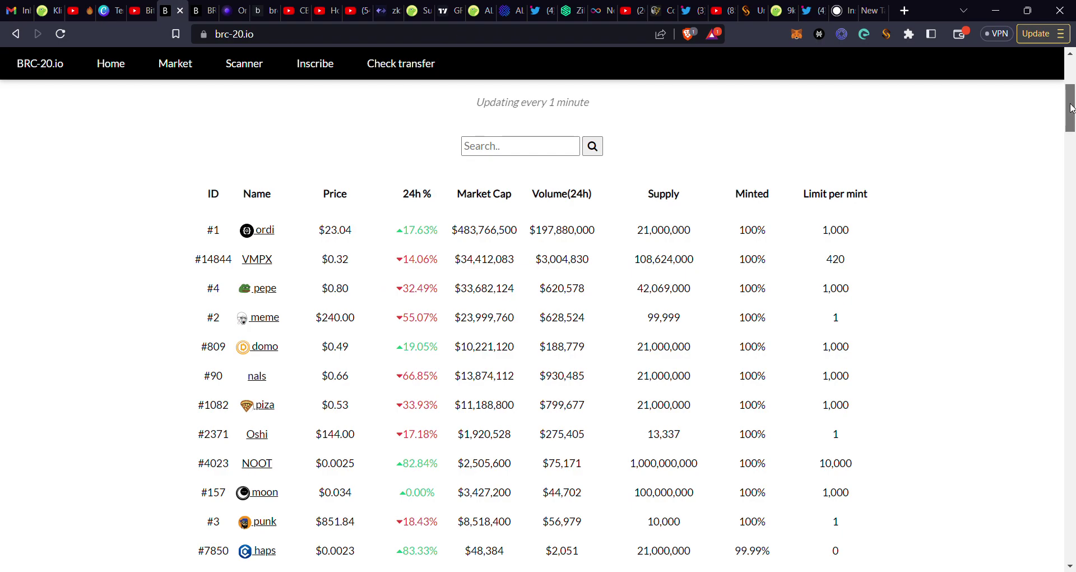
left_click_drag(1071, 108, 1072, 396)
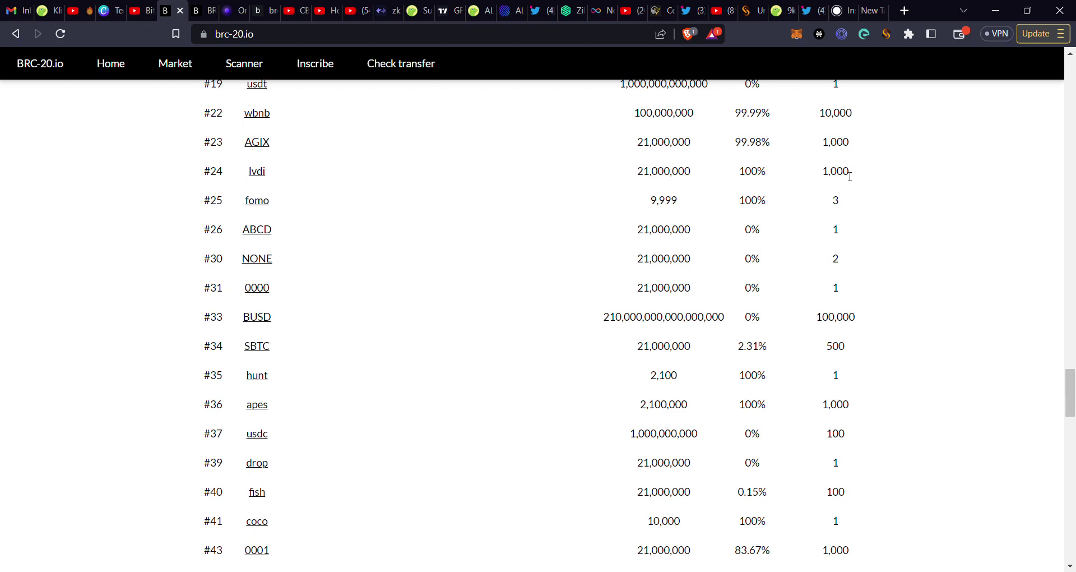
left_click(751, 11)
key("BackSpace")
key("BackSpace")
key("BackSpace")
key("BackSpace")
type("ivdi")
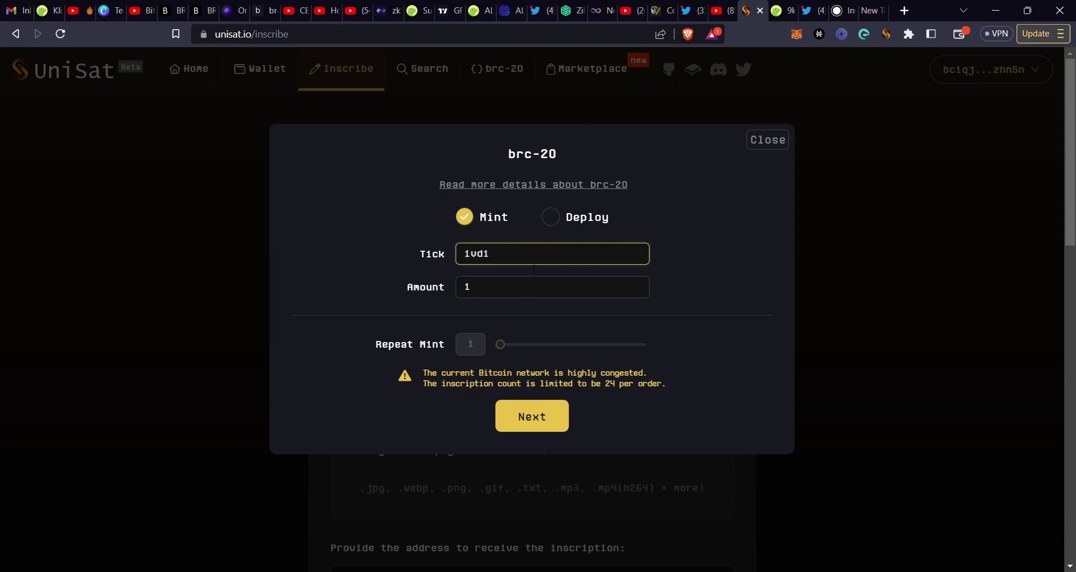
- Set the mint amount to 1000 and Repeat Mint to 3, and accept the inscription text check
left_click(496, 292)
type("000")
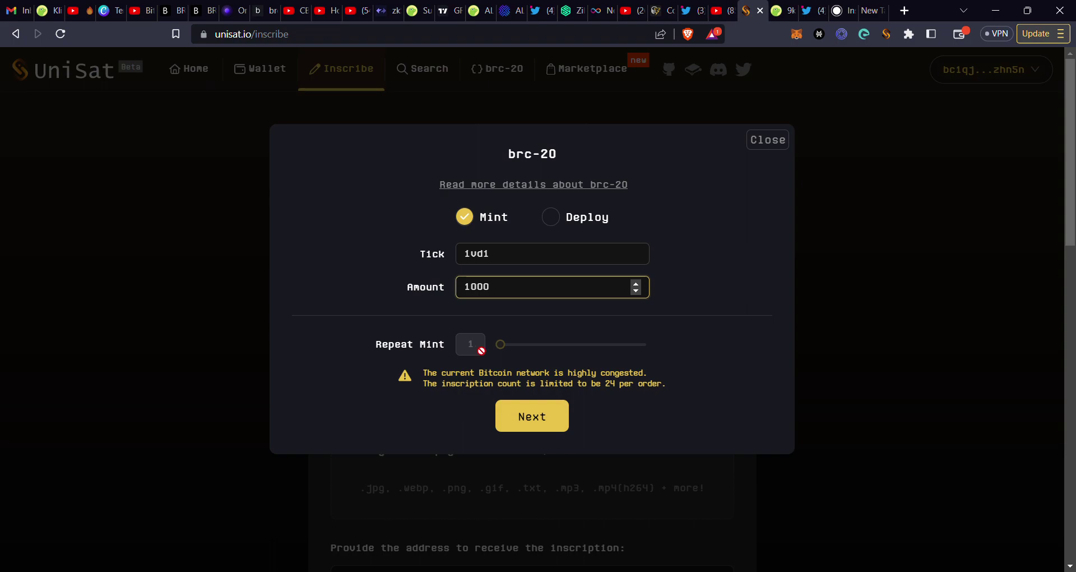
mouse_move(502, 346)
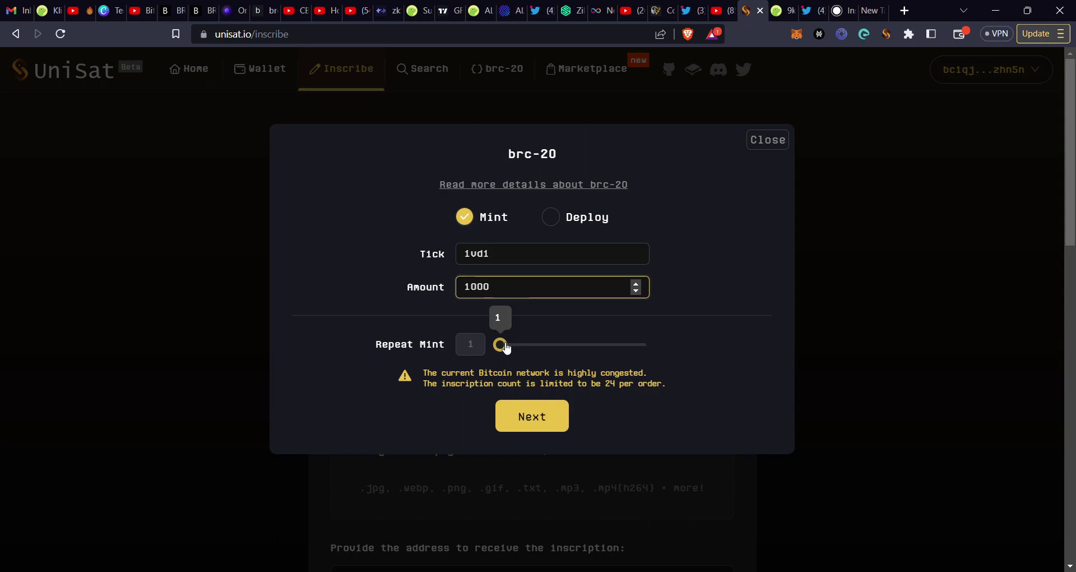
left_click_drag(506, 346, 520, 346)
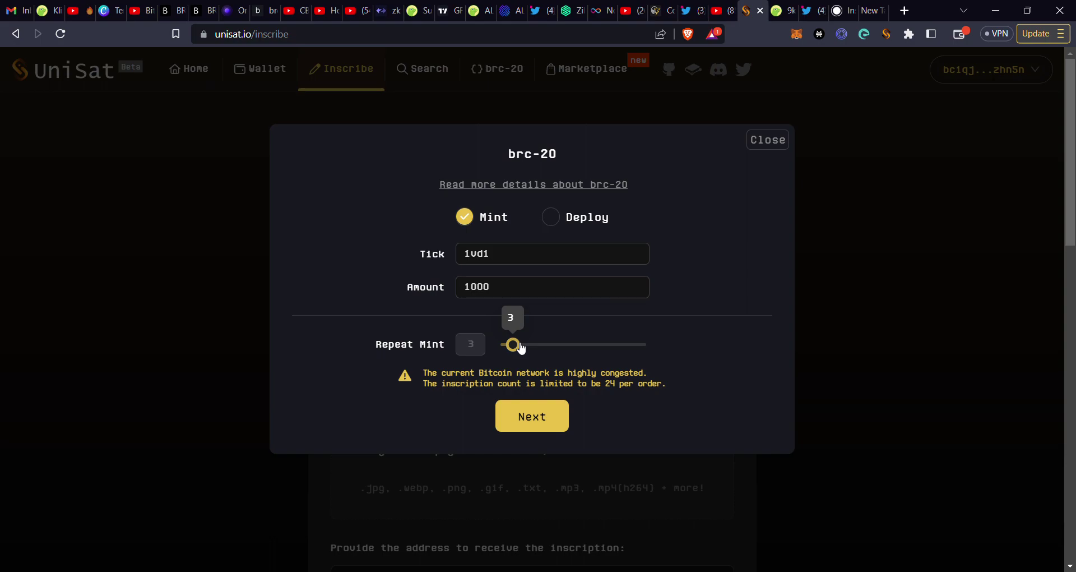
left_click(538, 427)
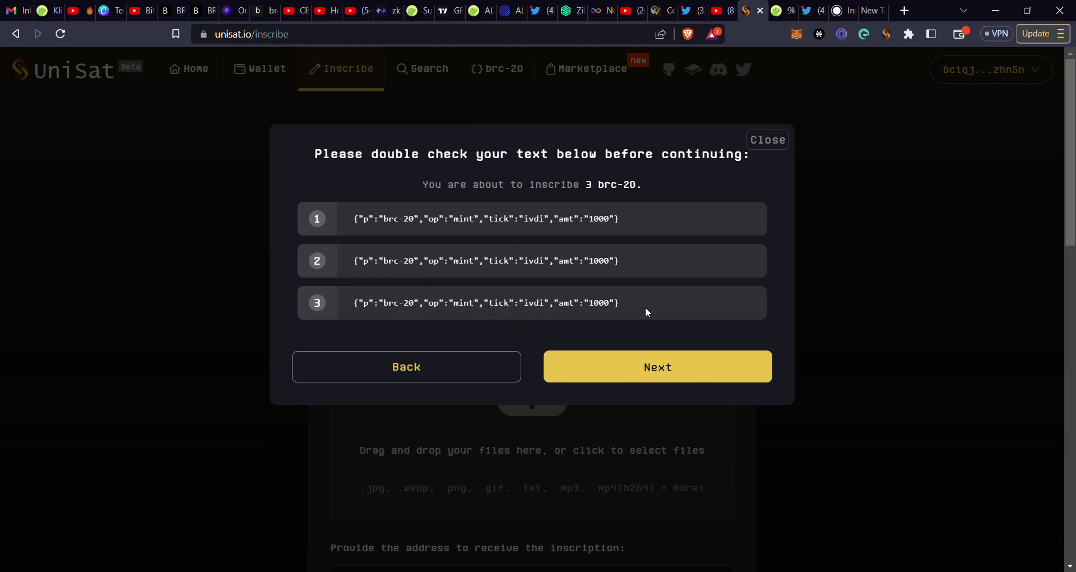
left_click(641, 365)
- Choose the Custom network fee of 184 sats/vB for the inscription order and review the cost breakdown
scroll(641, 368, "down", 3)
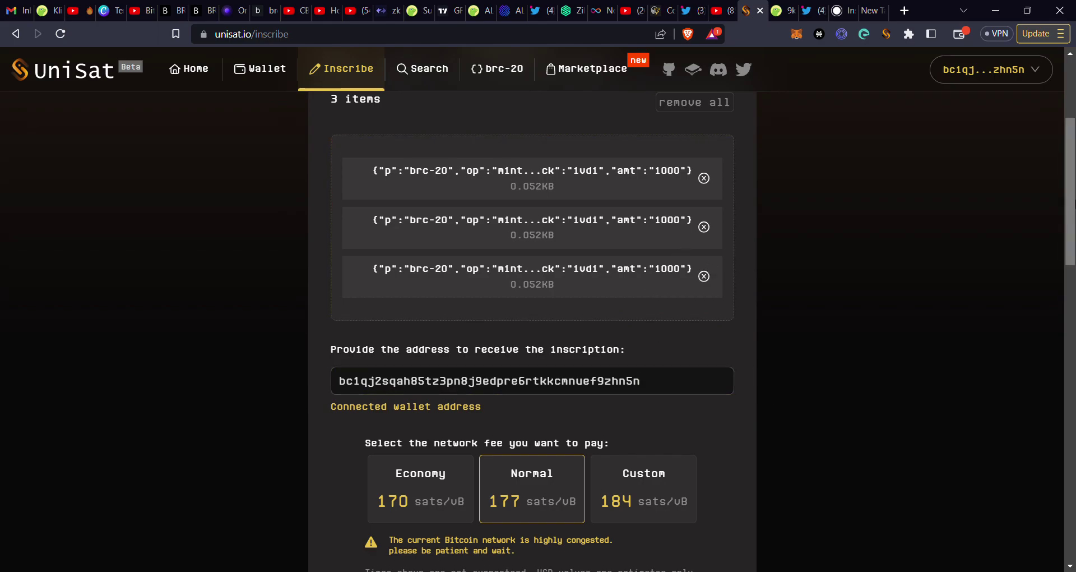
left_click_drag(1068, 168, 1068, 189)
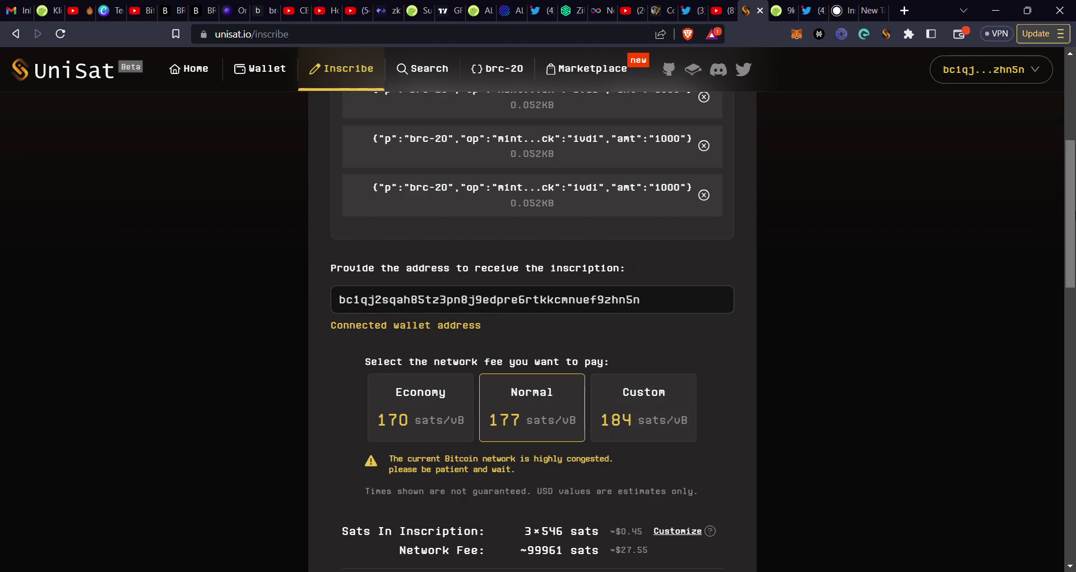
left_click_drag(1070, 213, 1070, 272)
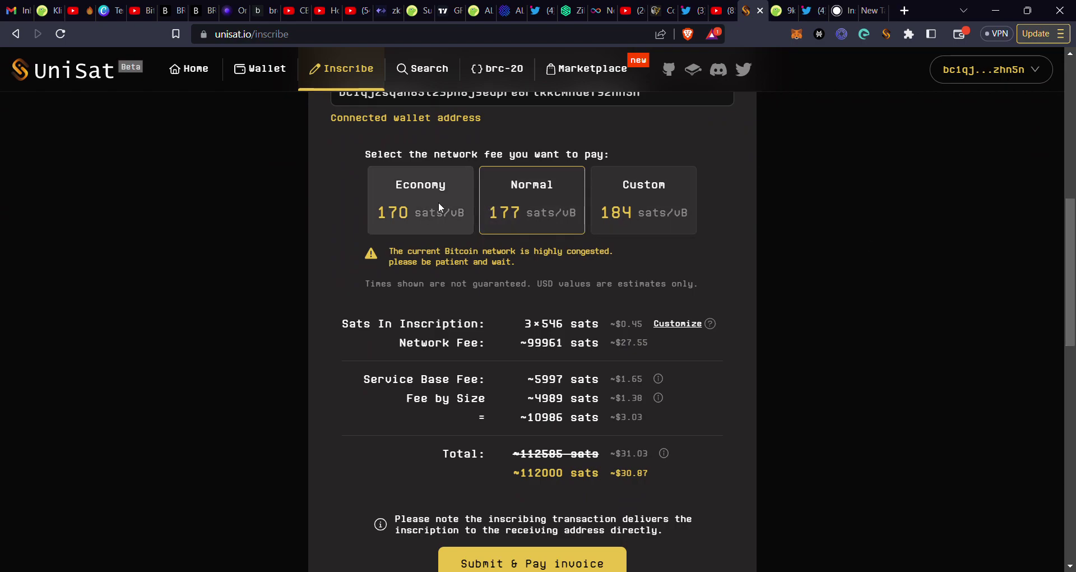
left_click(642, 212)
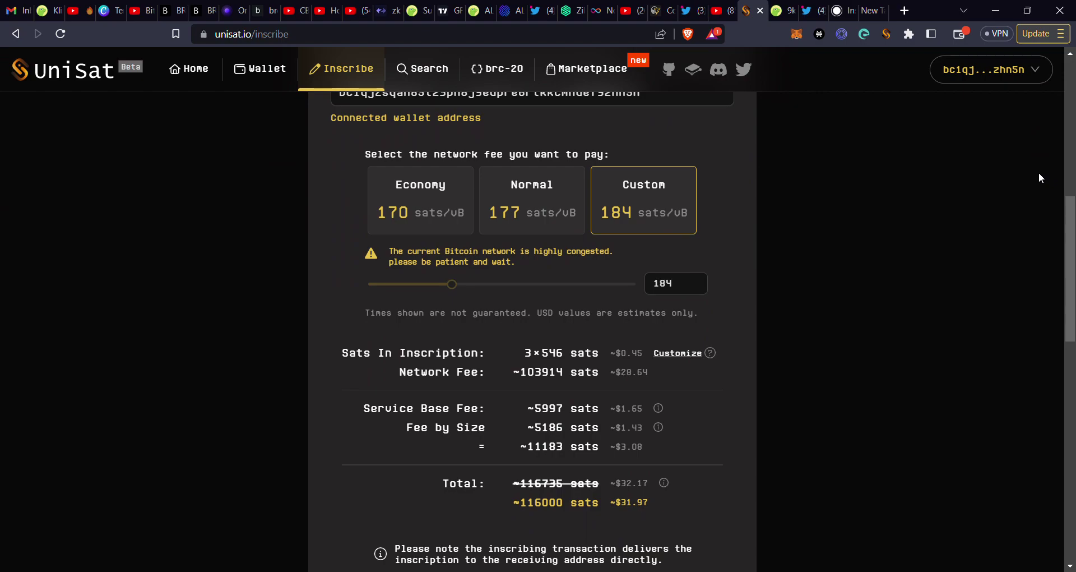
left_click_drag(1073, 216, 1073, 252)
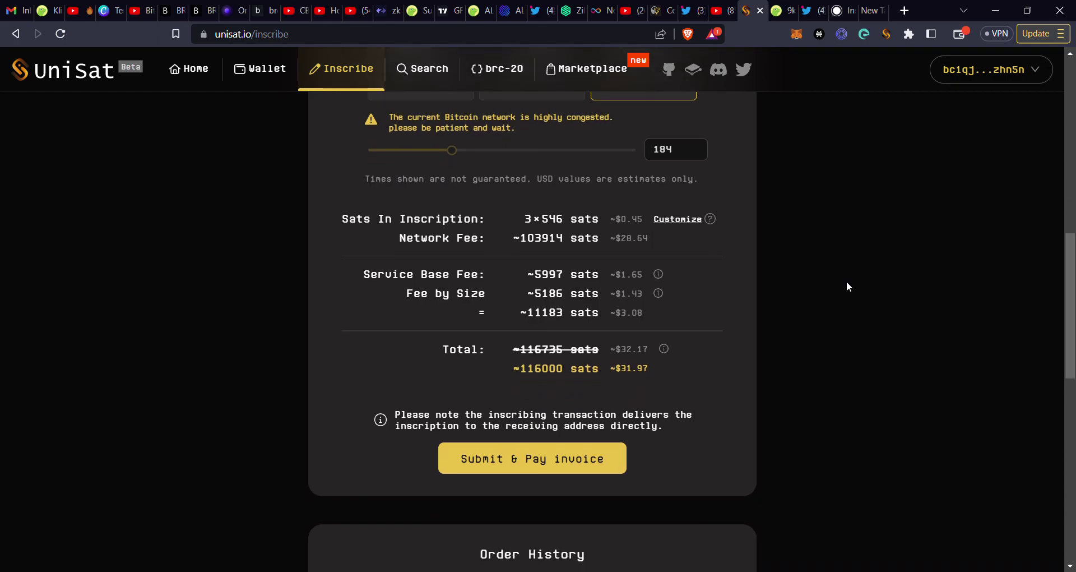
- Submit the inscription order, view its payment options, and close the invoice without paying
left_click(492, 465)
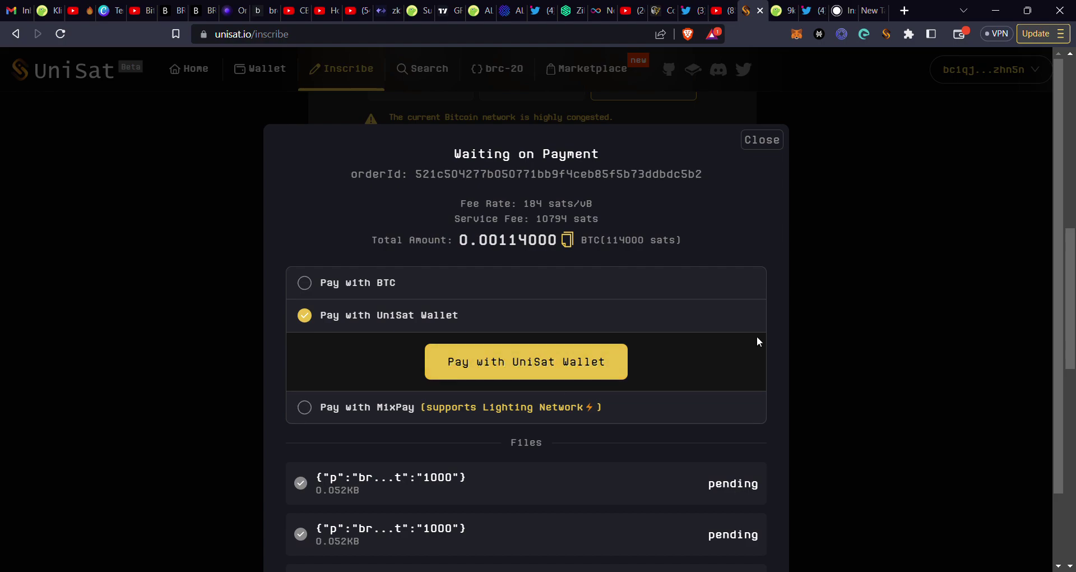
left_click_drag(1068, 272, 1074, 329)
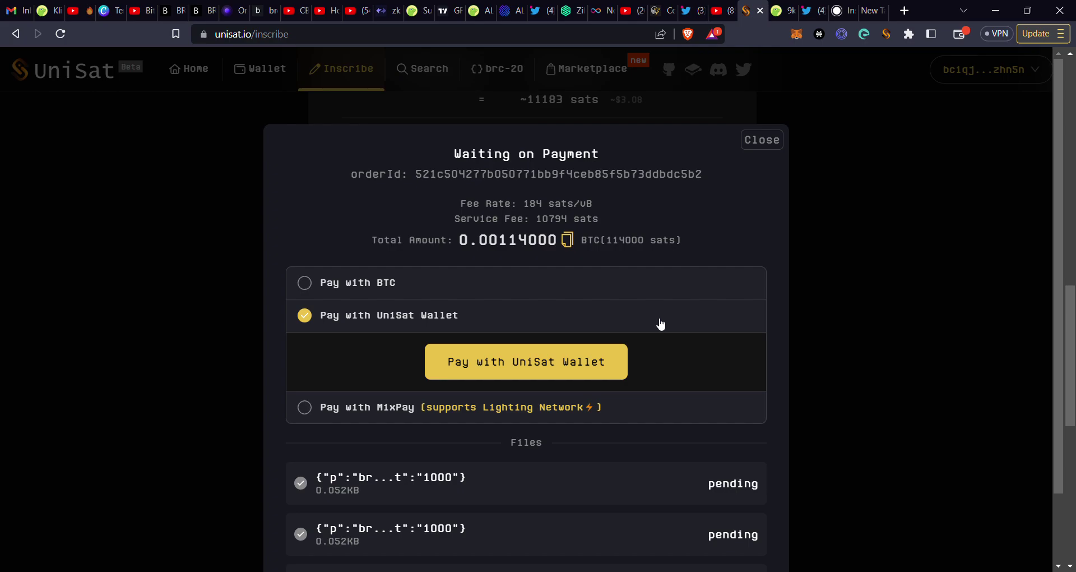
left_click(757, 142)
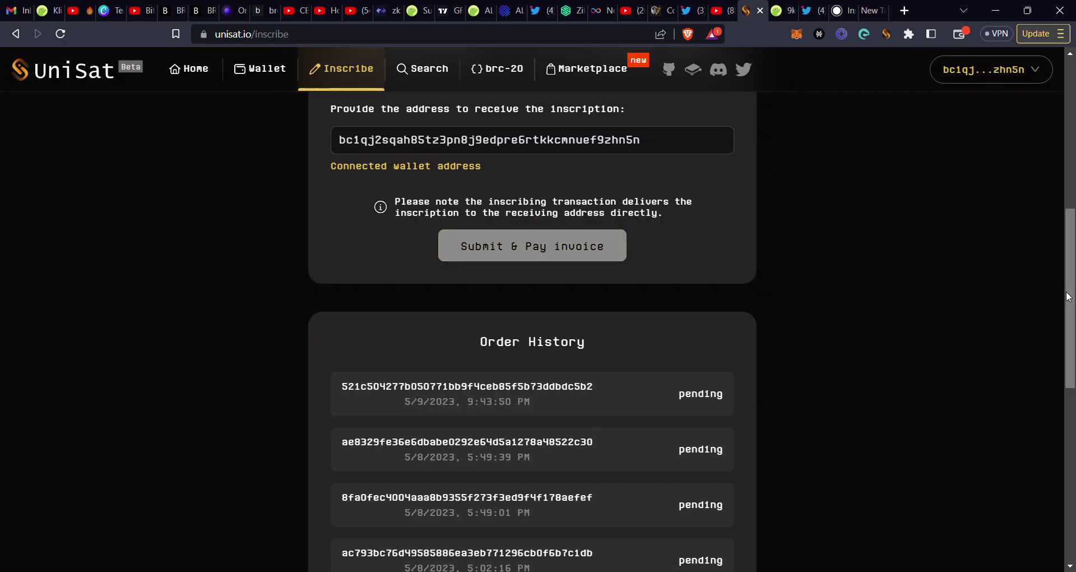
- Return to the UniSat Marketplace and enter it in view-only mode
left_click_drag(1071, 280, 1072, 98)
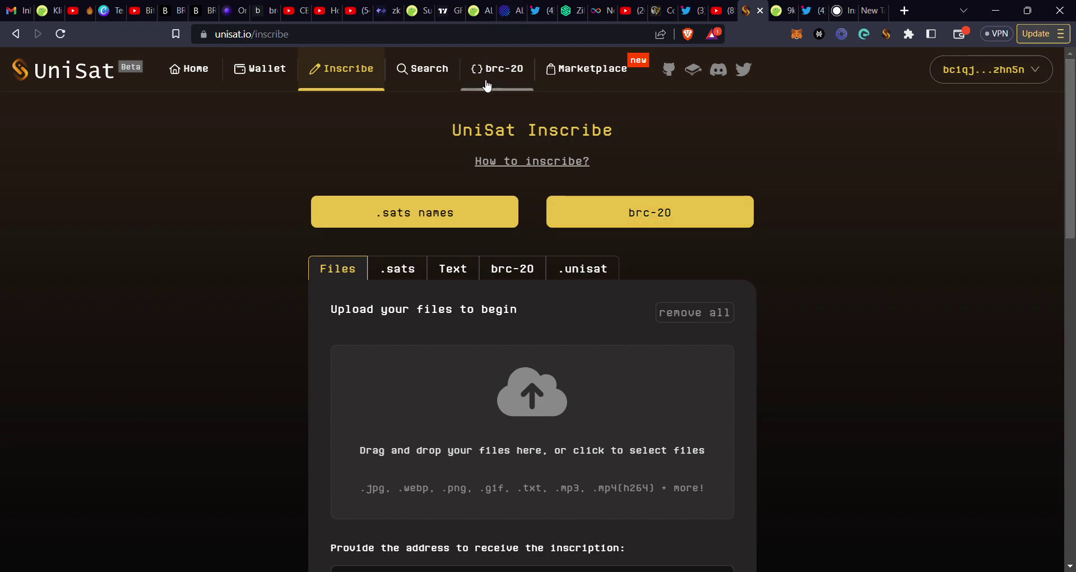
left_click(590, 80)
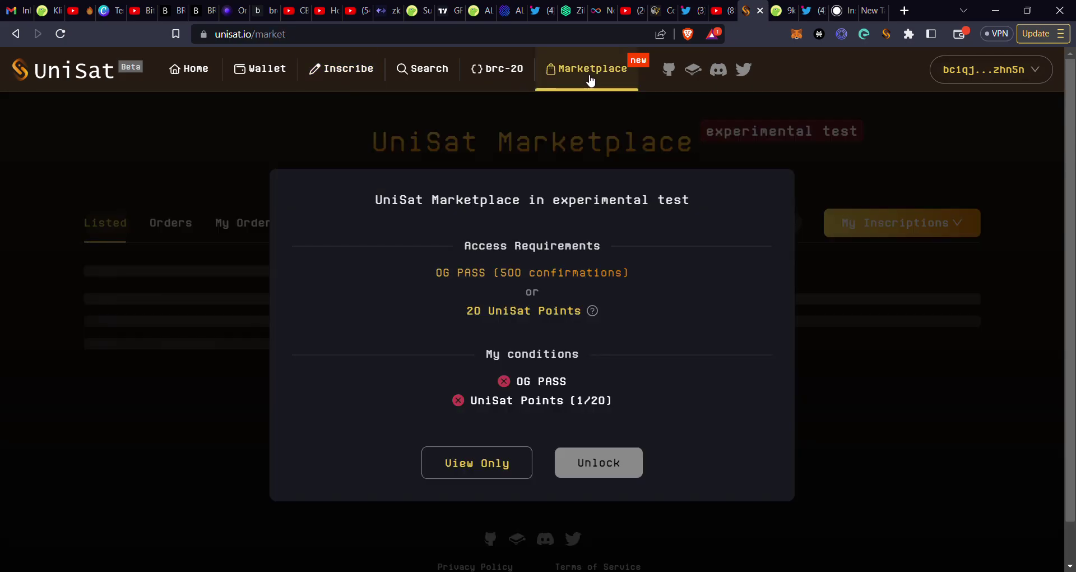
left_click(488, 465)
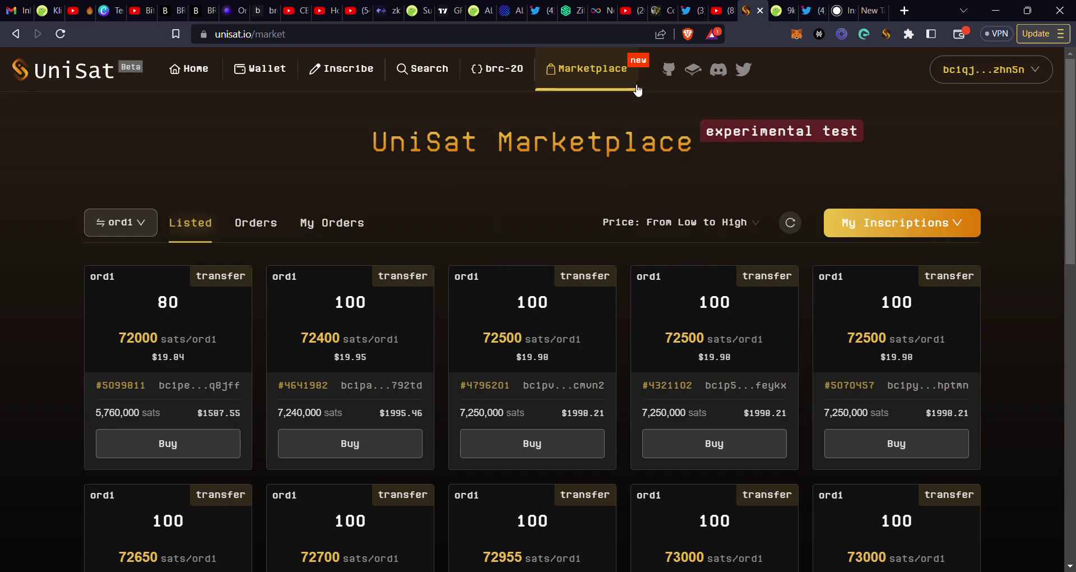
- Try to list the chat token from My Inscriptions for sale, and go back to view-only mode
left_click(912, 228)
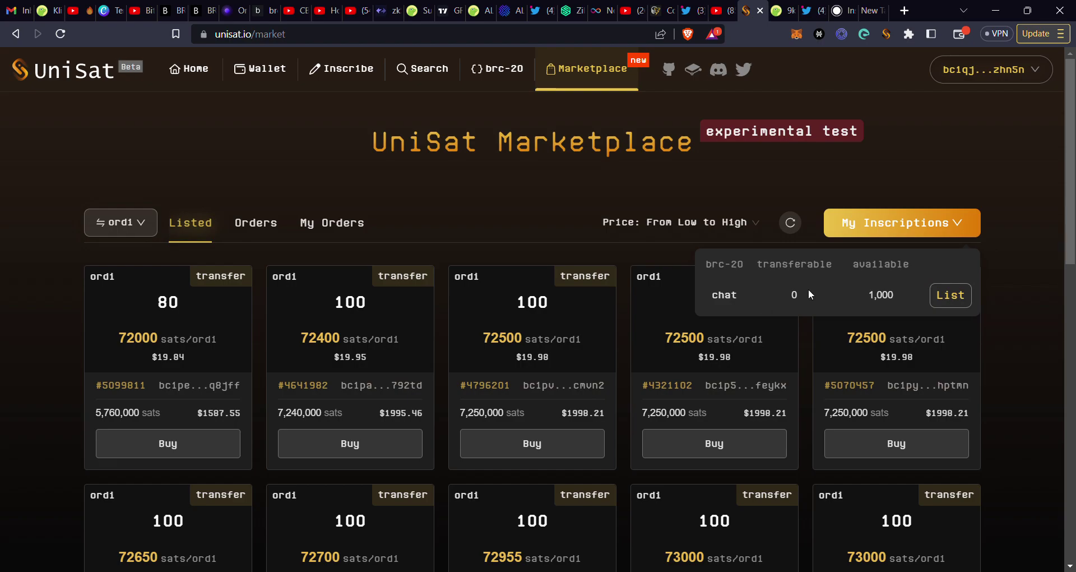
left_click(947, 299)
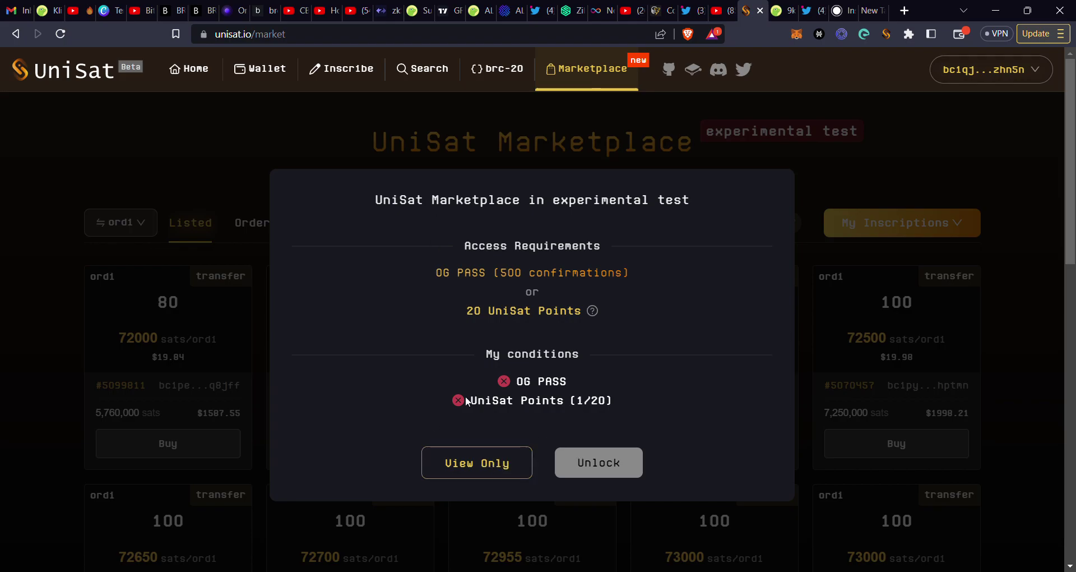
left_click(455, 471)
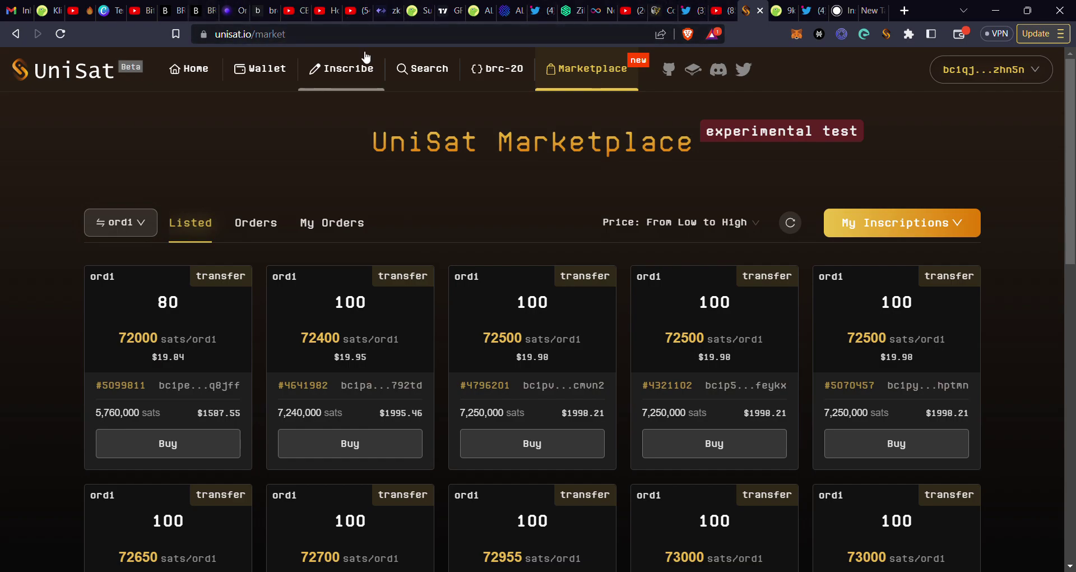
- Switch to brc-20.io, reload the site, and view the BRC-20 tokens table at the start of its ranking
left_click(167, 12)
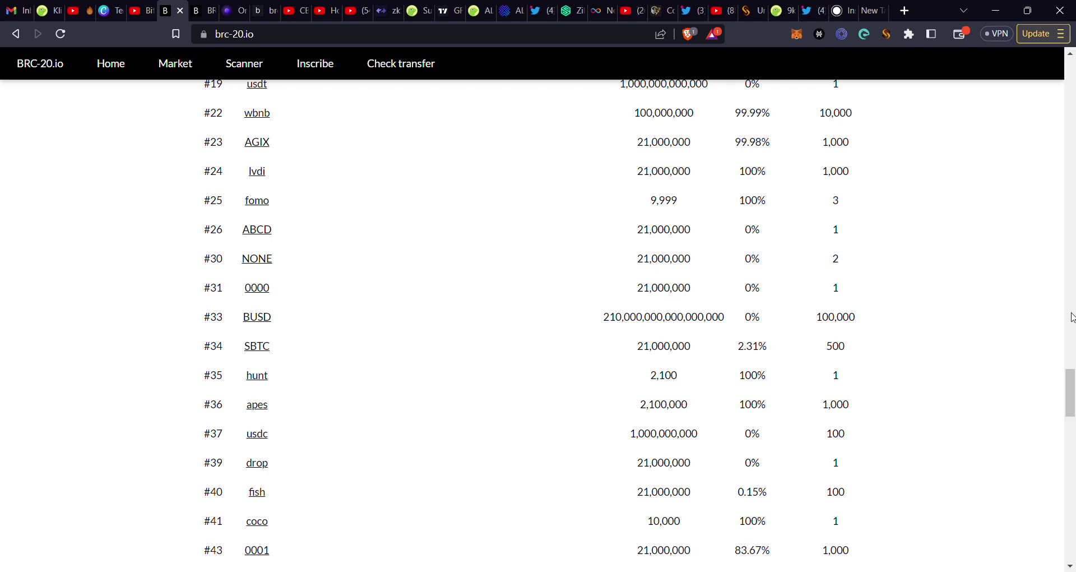
left_click_drag(1072, 400, 1073, 53)
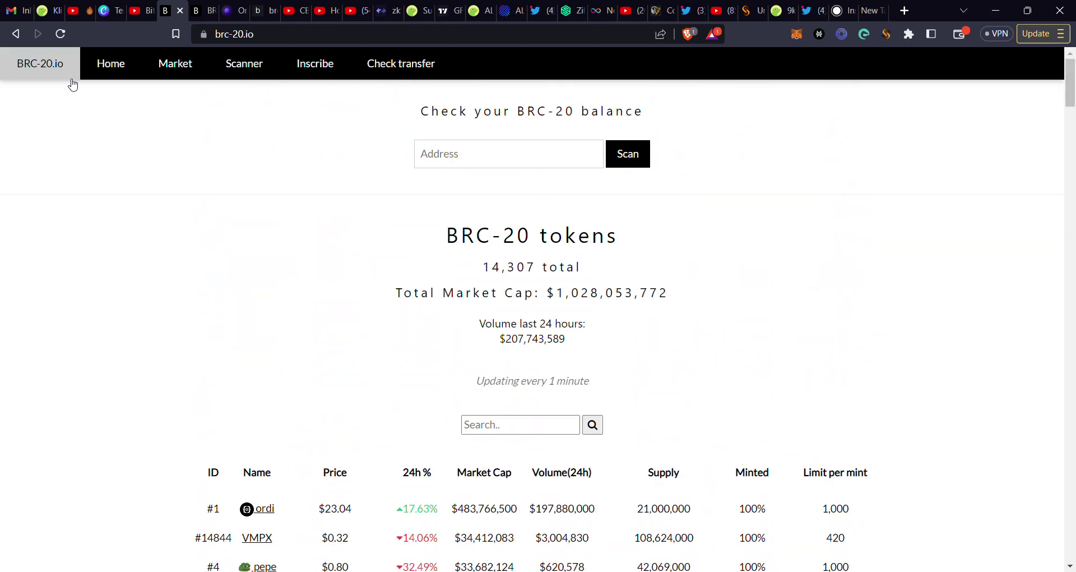
left_click(63, 33)
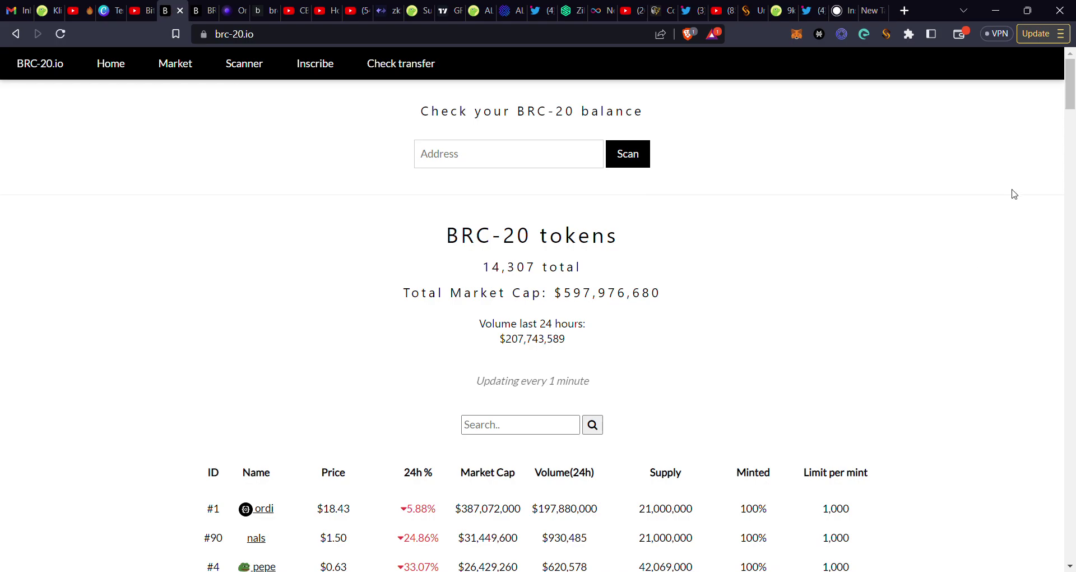
left_click_drag(1074, 90, 1074, 112)
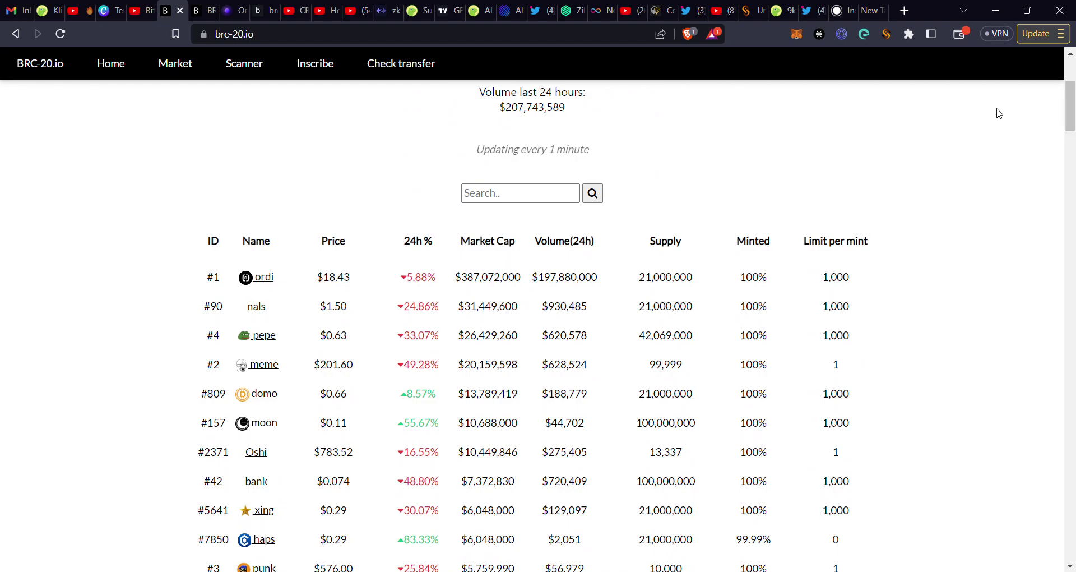
- Open the ordi token's page and review its Markets list of sources, trading pairs, prices and volumes
left_click(264, 278)
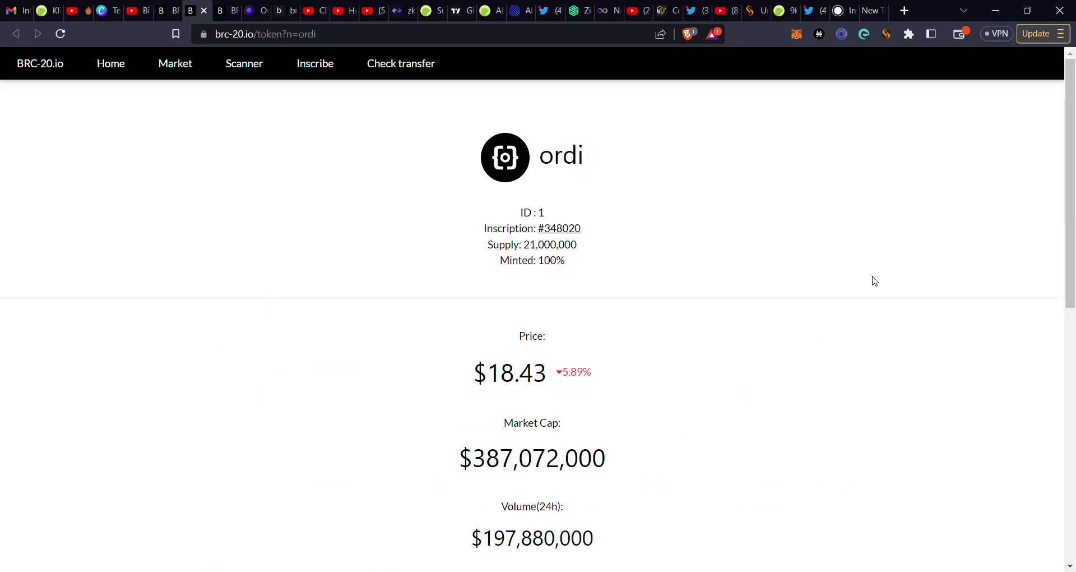
left_click_drag(1071, 118, 1053, 221)
scroll(1054, 221, "down", 1)
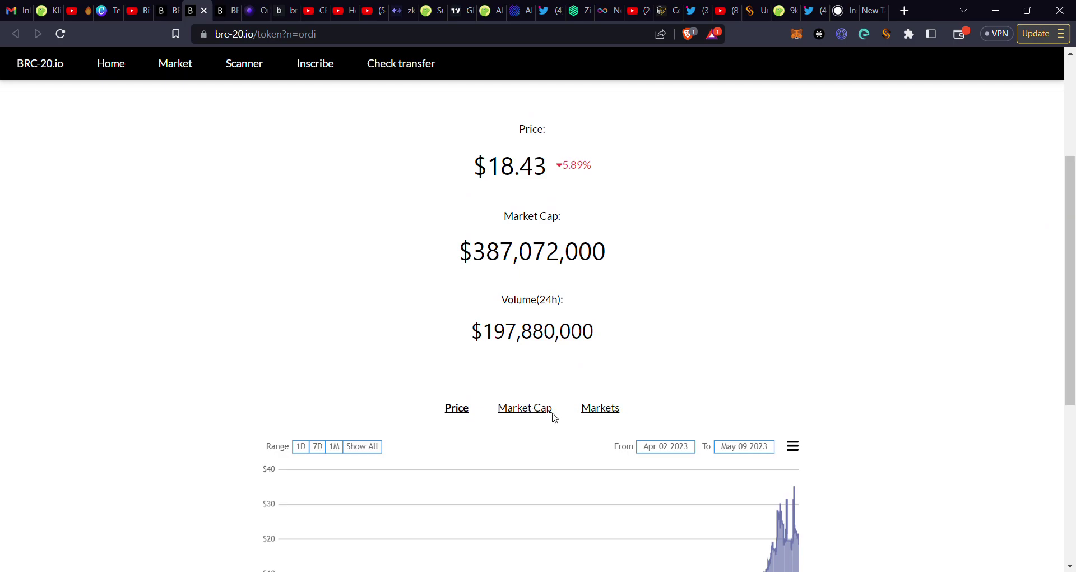
left_click(601, 409)
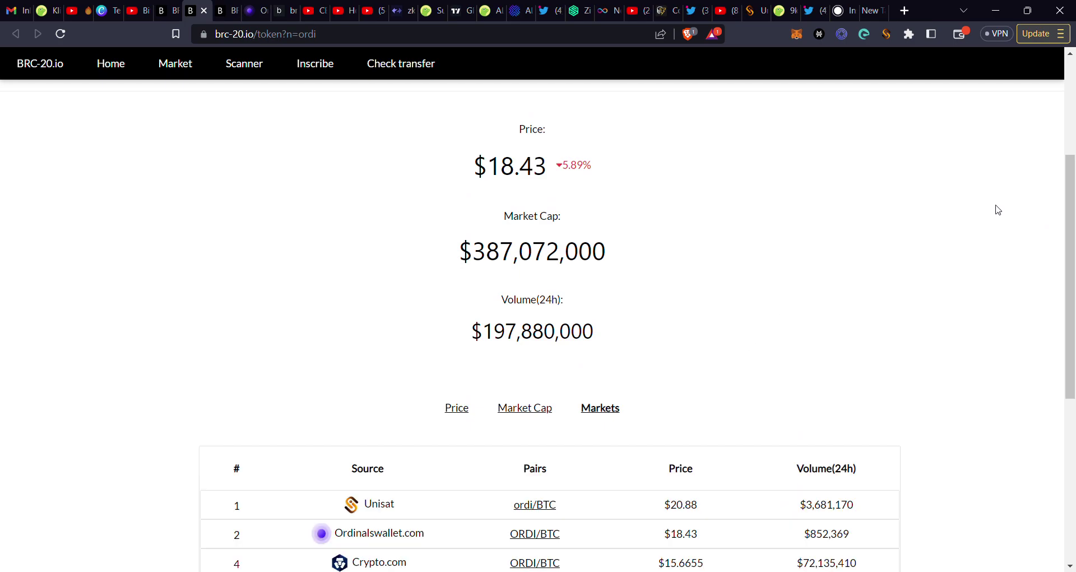
left_click_drag(1073, 219, 1060, 344)
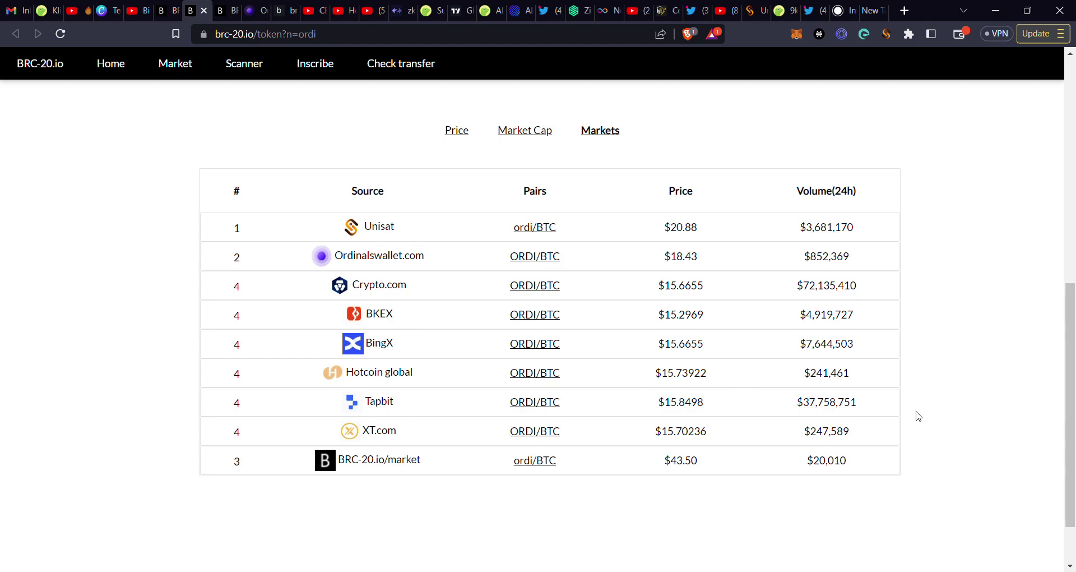
left_click(1072, 361)
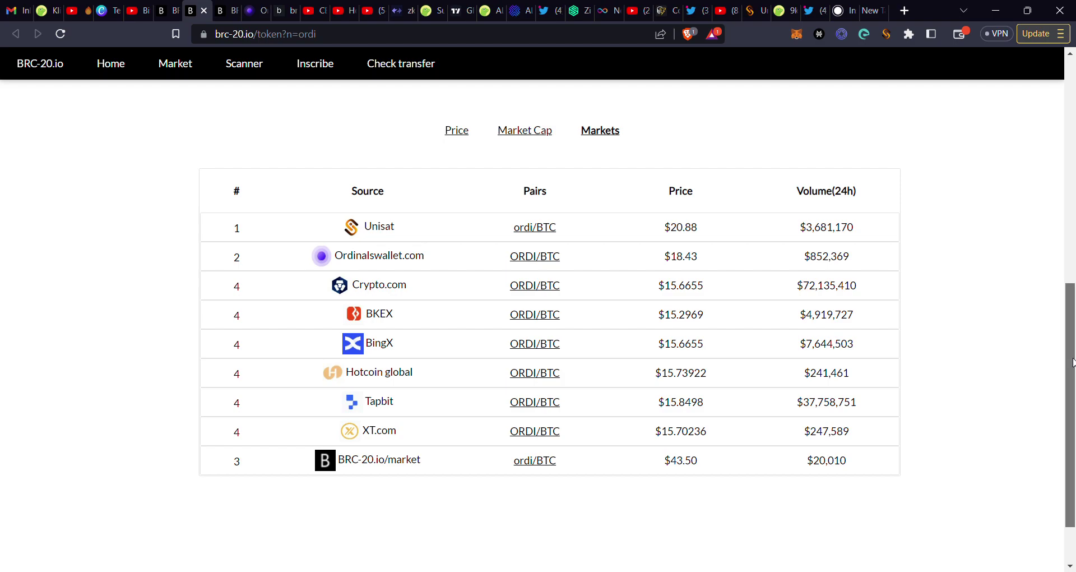
left_click_drag(1072, 361, 1073, 257)
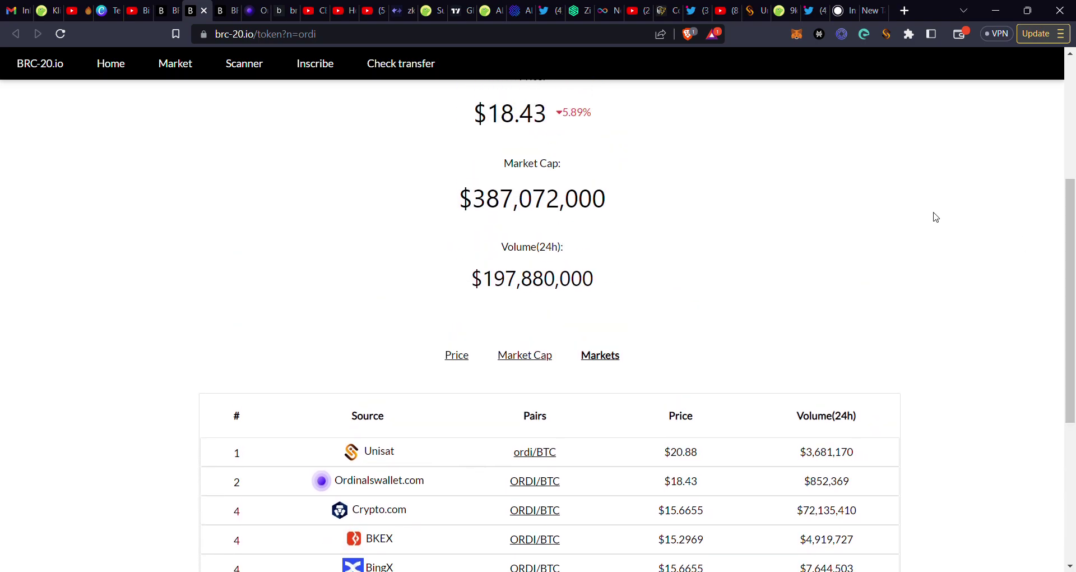
- Return to the UniSat Marketplace and look over the ordi transfer listings and the My Inscriptions option
left_click(753, 13)
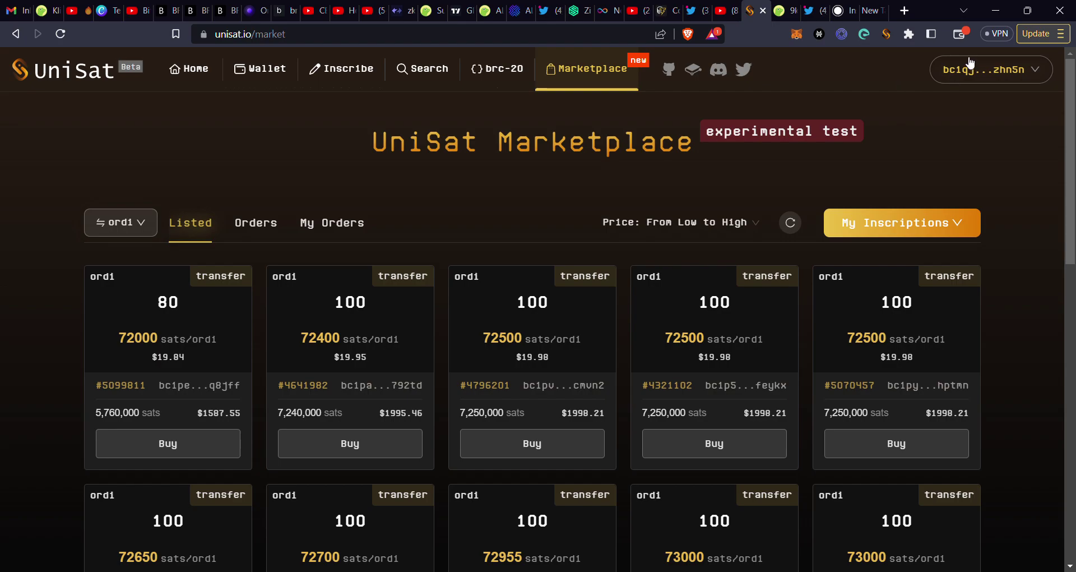
left_click(918, 229)
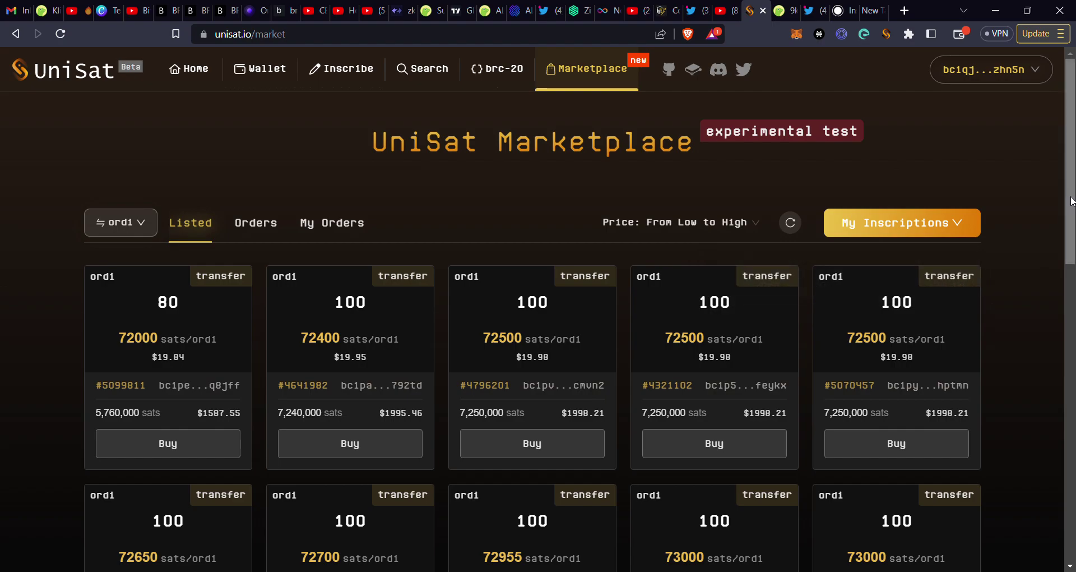
left_click_drag(1071, 201, 841, 262)
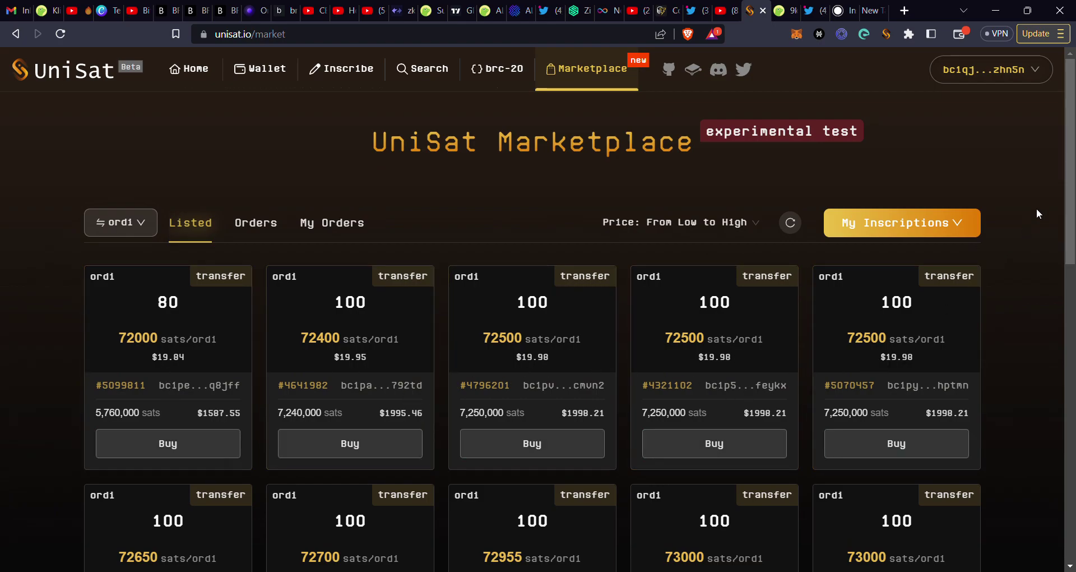
left_click_drag(1070, 173, 1070, 216)
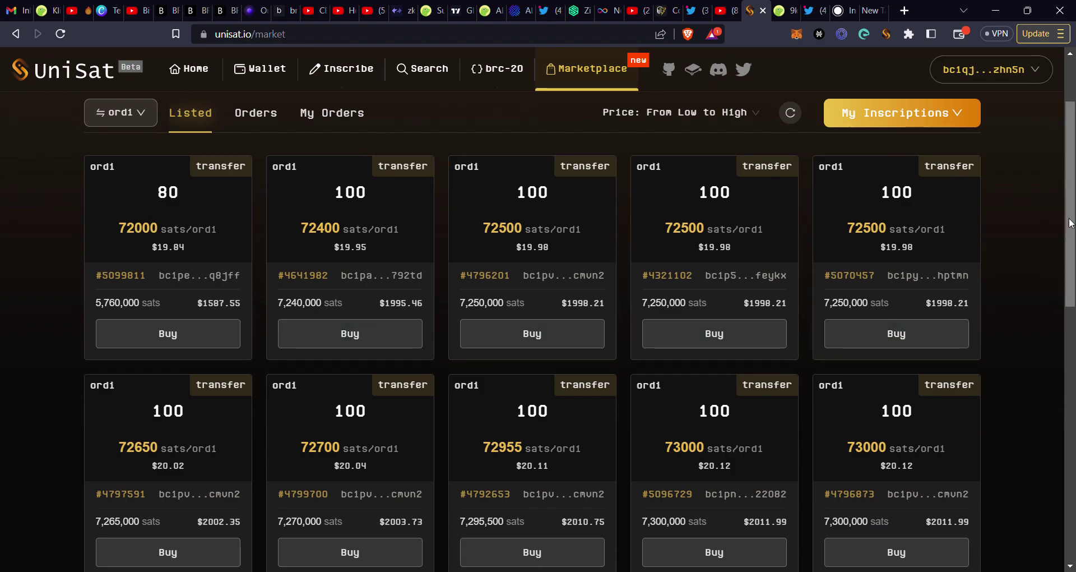
scroll(1071, 172, "up", 2)
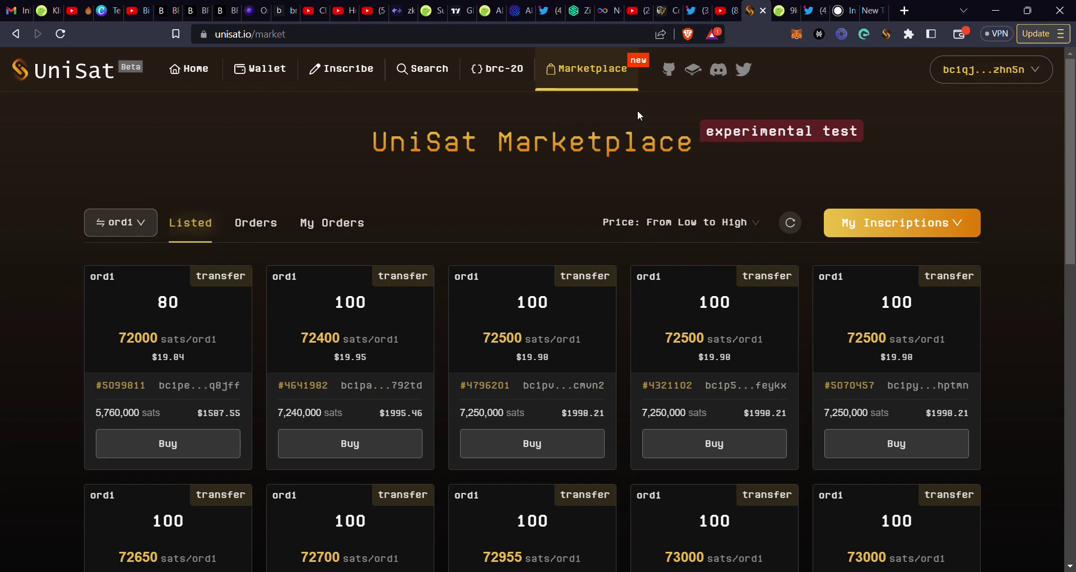
- Switch to the ALEX BRC20 DEX profile on Twitter and read its description and pinned tweet about listing BRC20 projects
left_click(550, 11)
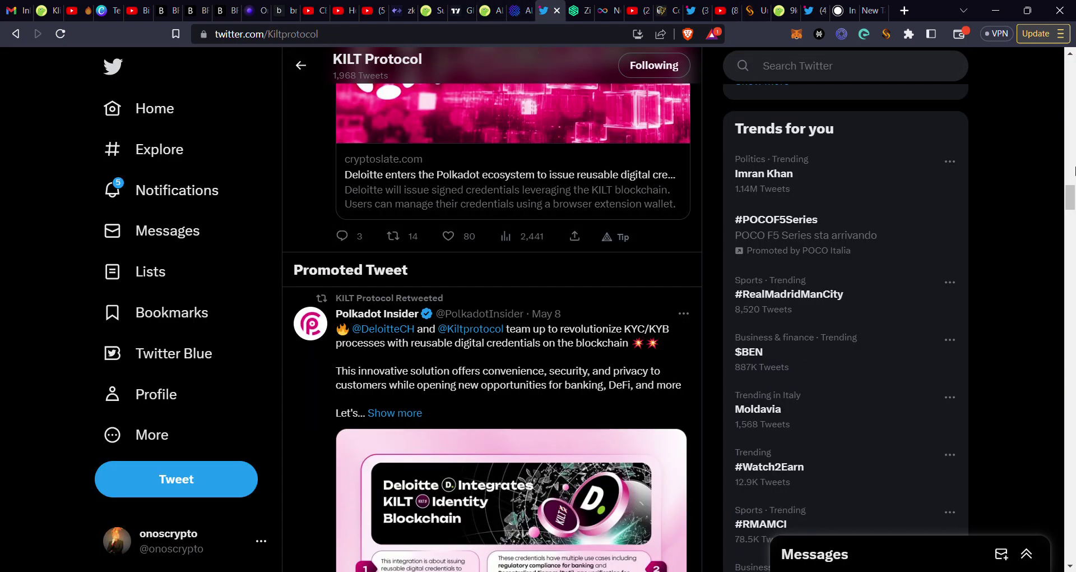
left_click(811, 10)
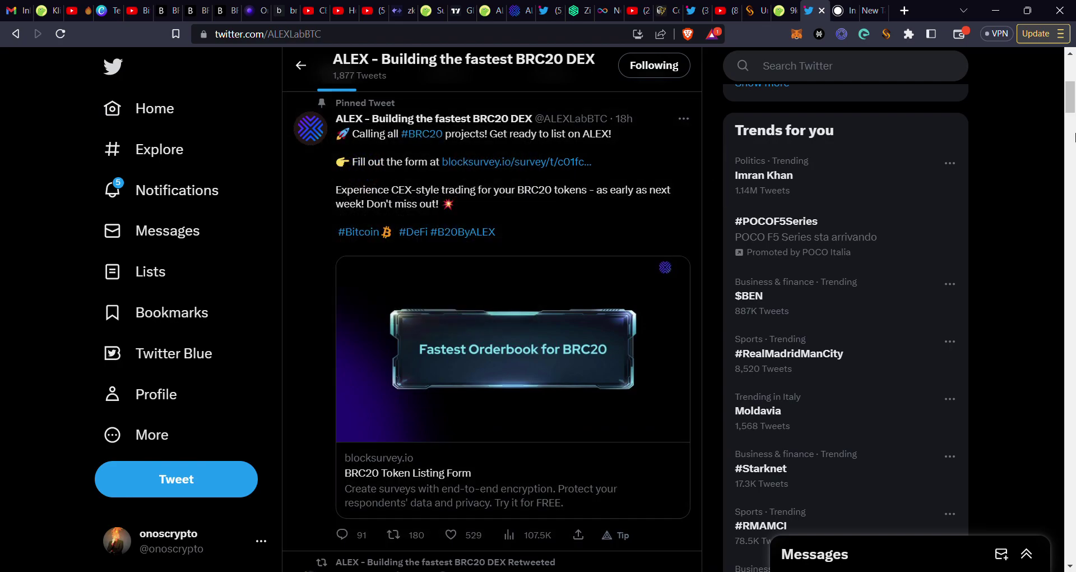
left_click_drag(1071, 104, 1071, 81)
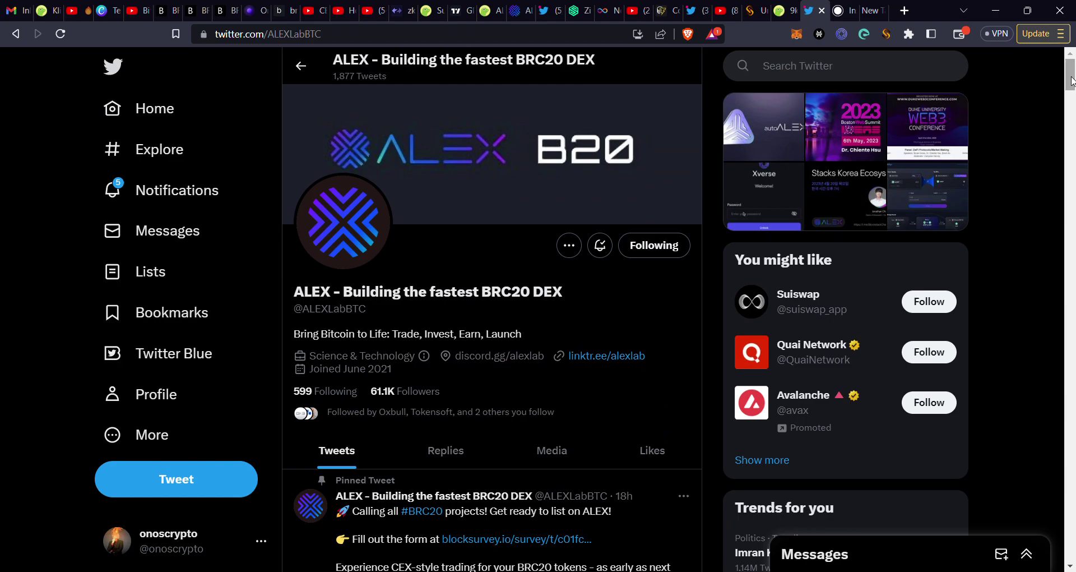
left_click_drag(1072, 81, 1073, 97)
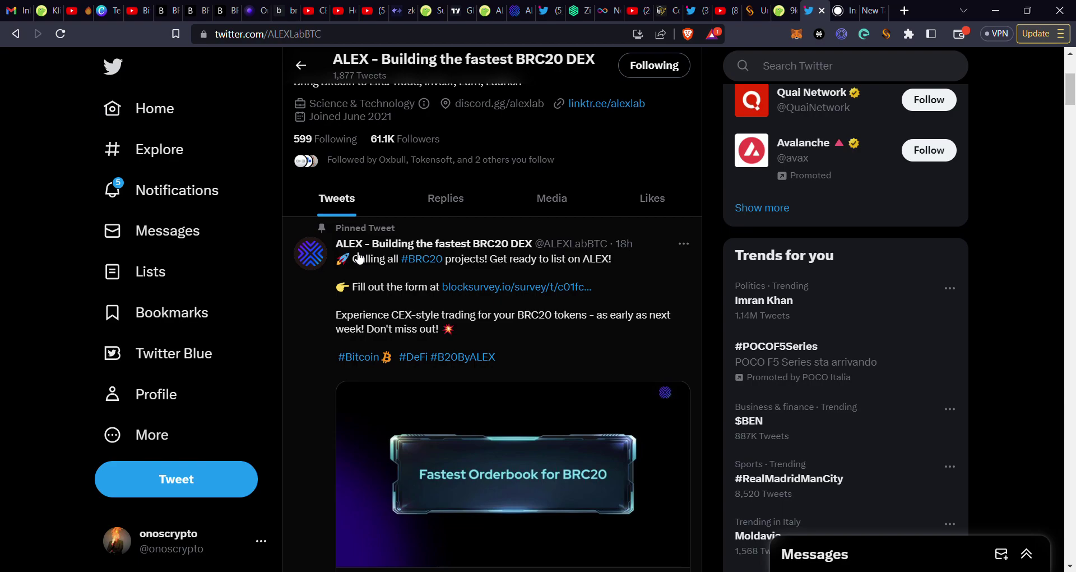
mouse_move(357, 254)
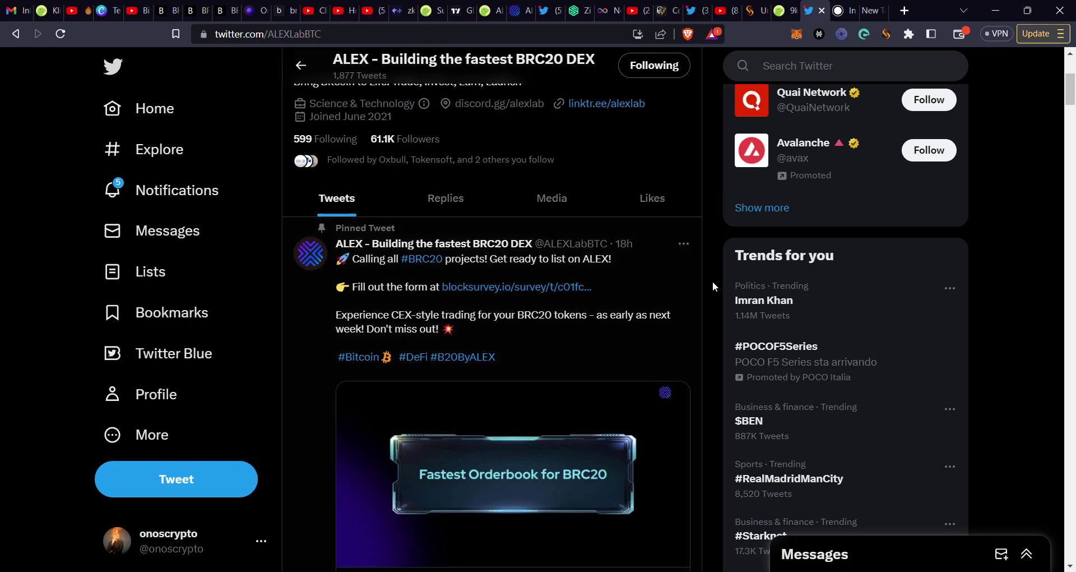
- Browse the ALEX tweets below the pinned one and return to the profile header
scroll(712, 280, "down", 5)
scroll(712, 281, "down", 2)
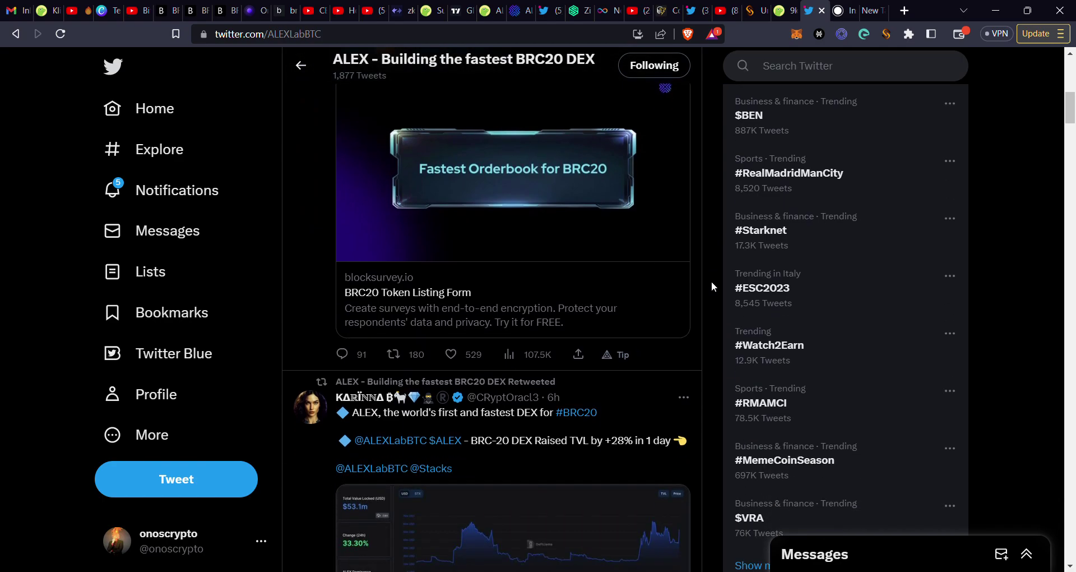
scroll(712, 286, "down", 1)
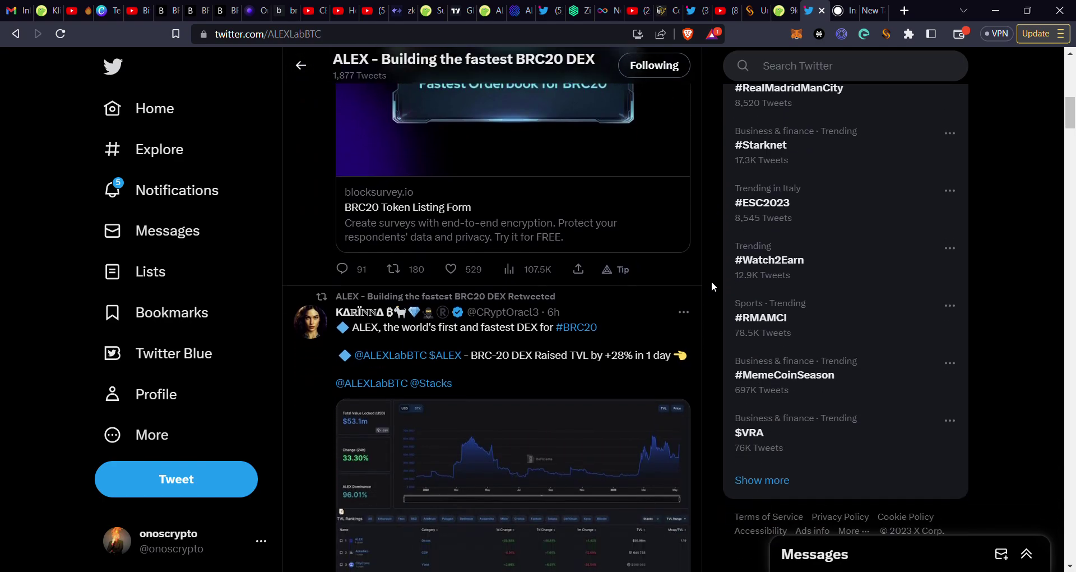
scroll(712, 285, "up", 5)
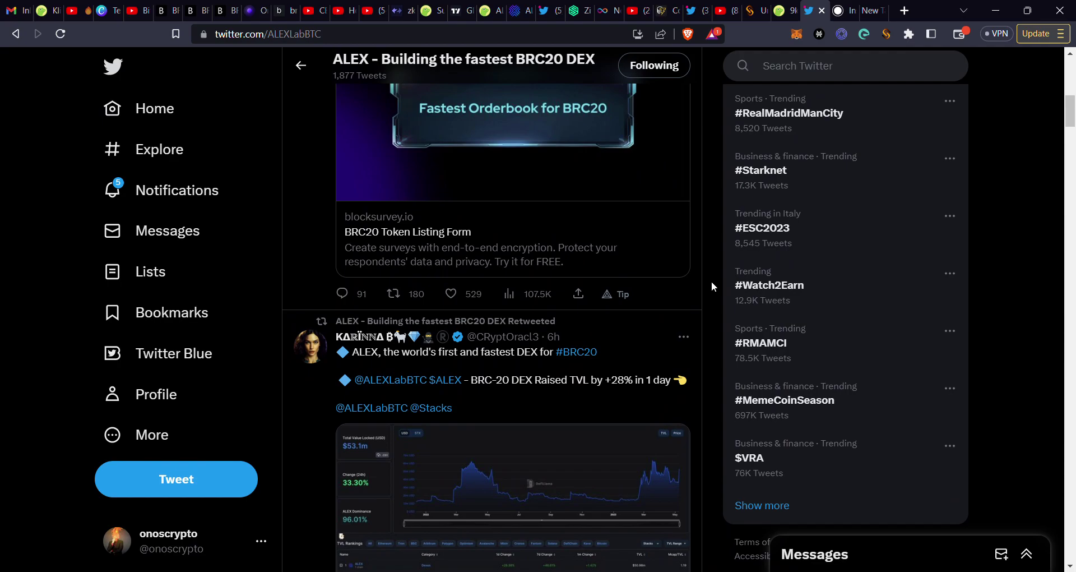
scroll(711, 281, "up", 2)
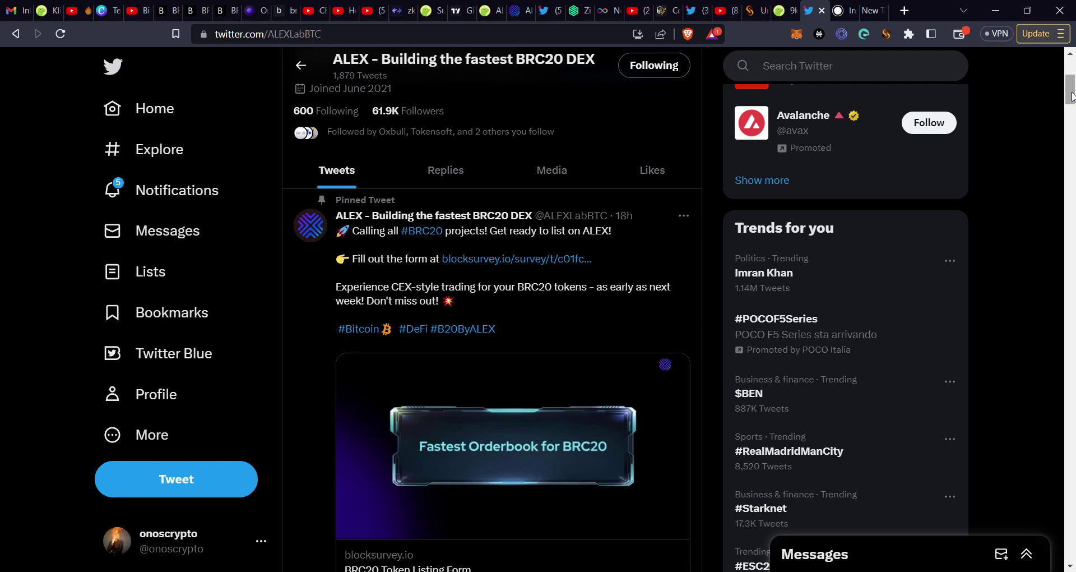
left_click_drag(1072, 97, 1071, 80)
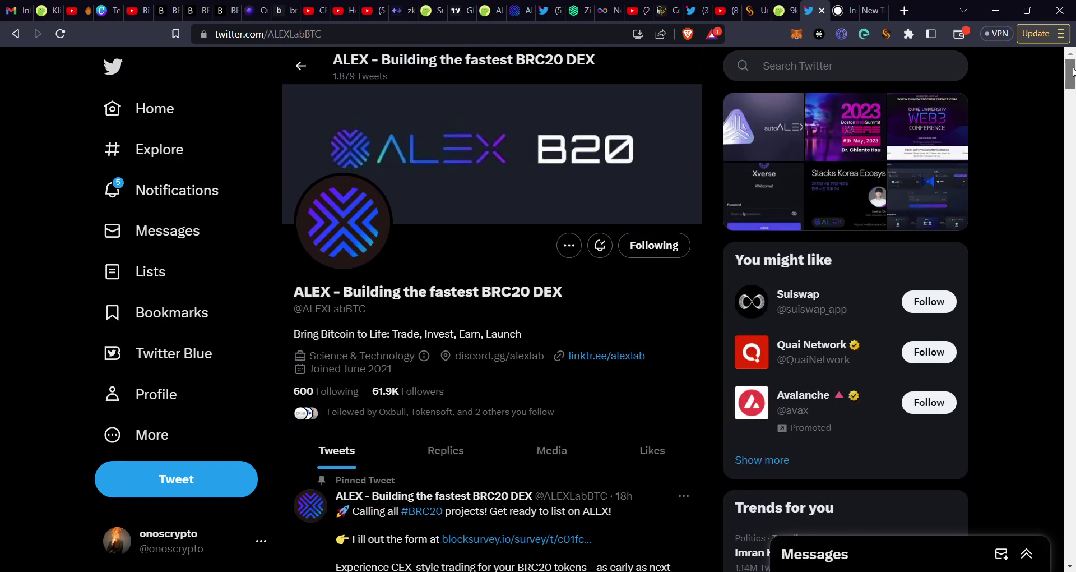
- Switch to the YouTube channel's videos page
left_click(722, 13)
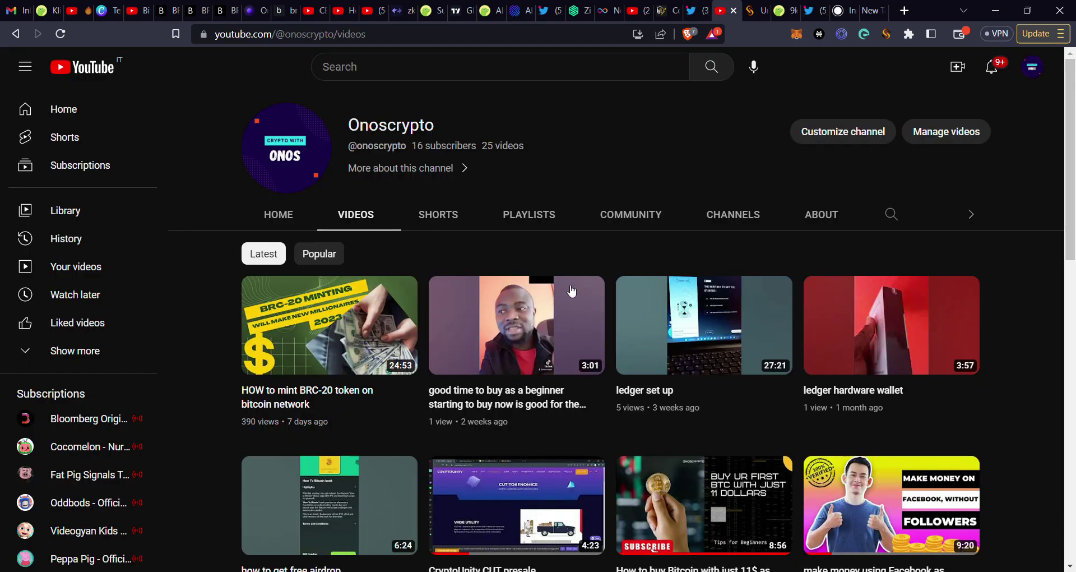